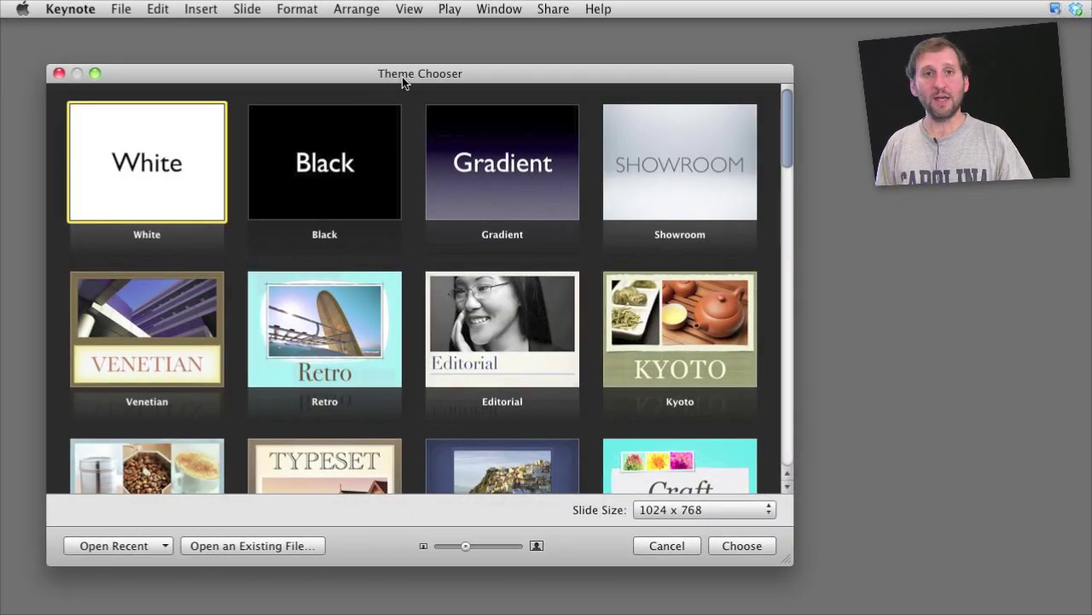
- Create a presentation with the White theme and delete the title and subtitle placeholders from its first slide
double_click(168, 164)
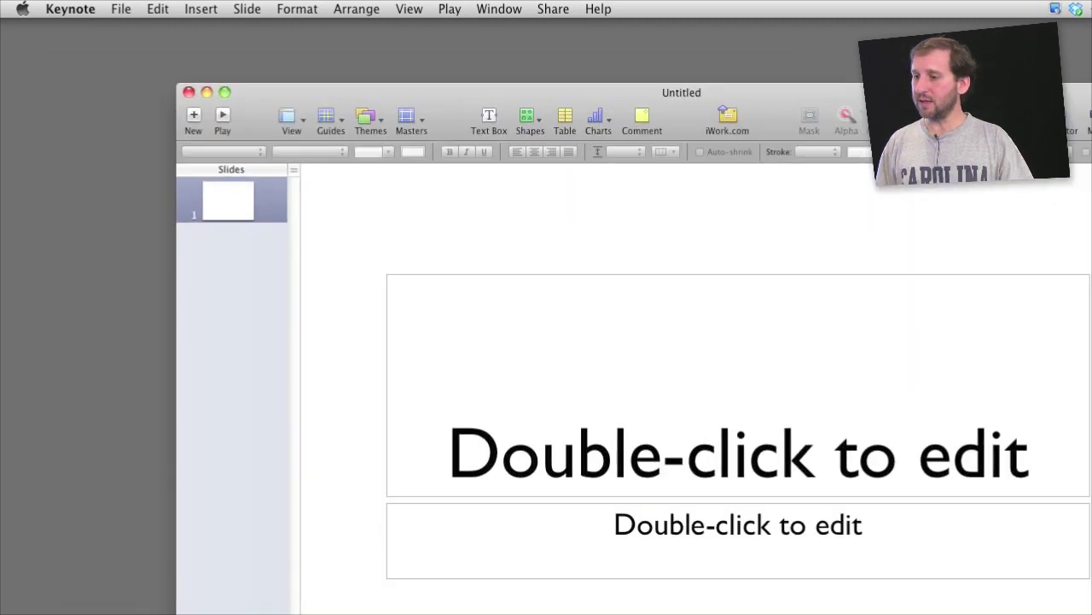
left_click_drag(753, 126, 605, 53)
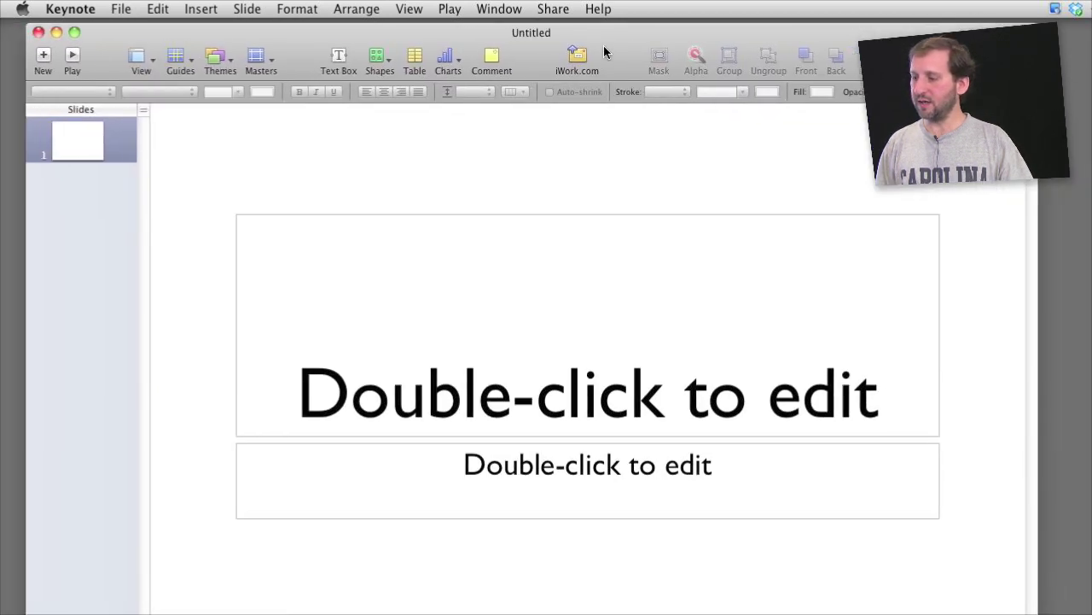
left_click(480, 369)
key("Delete")
left_click(512, 463)
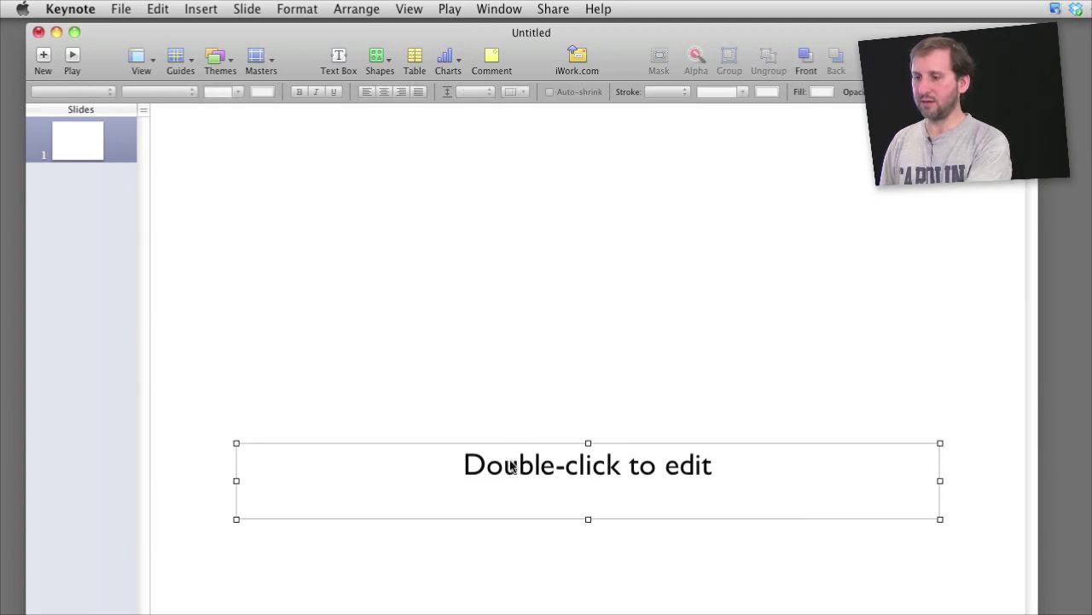
key("Delete")
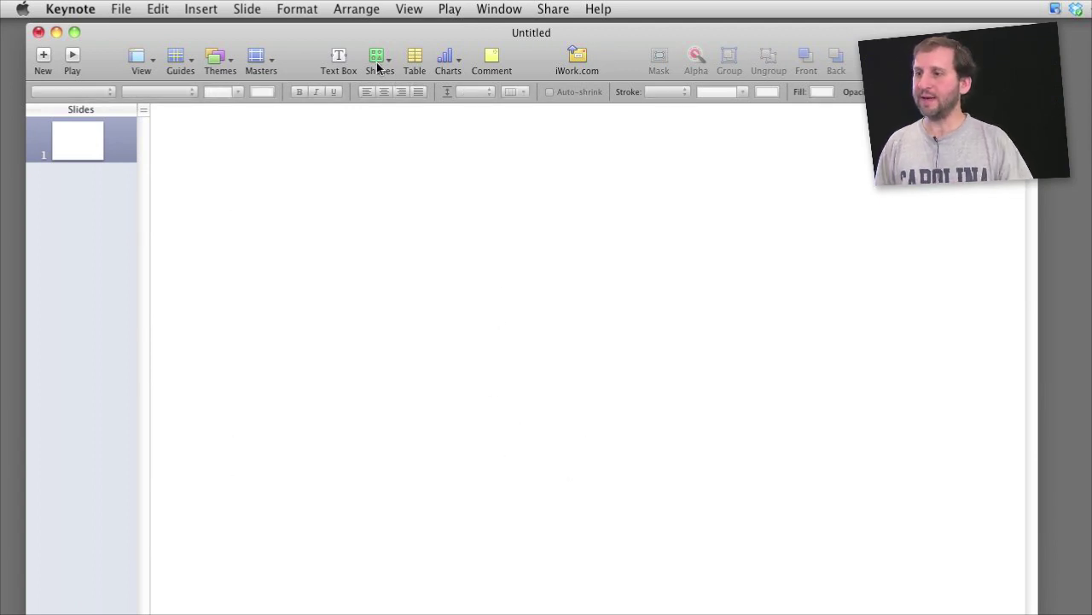
- Insert a 3D stacked column chart on the blank slide and bring up its chart data editor
left_click(445, 56)
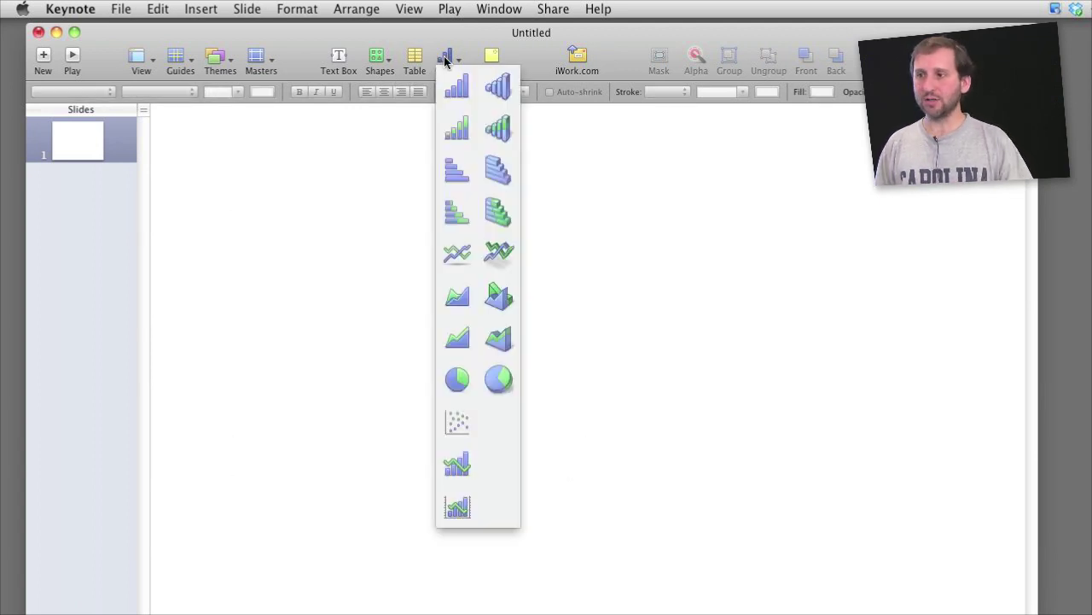
left_click(501, 139)
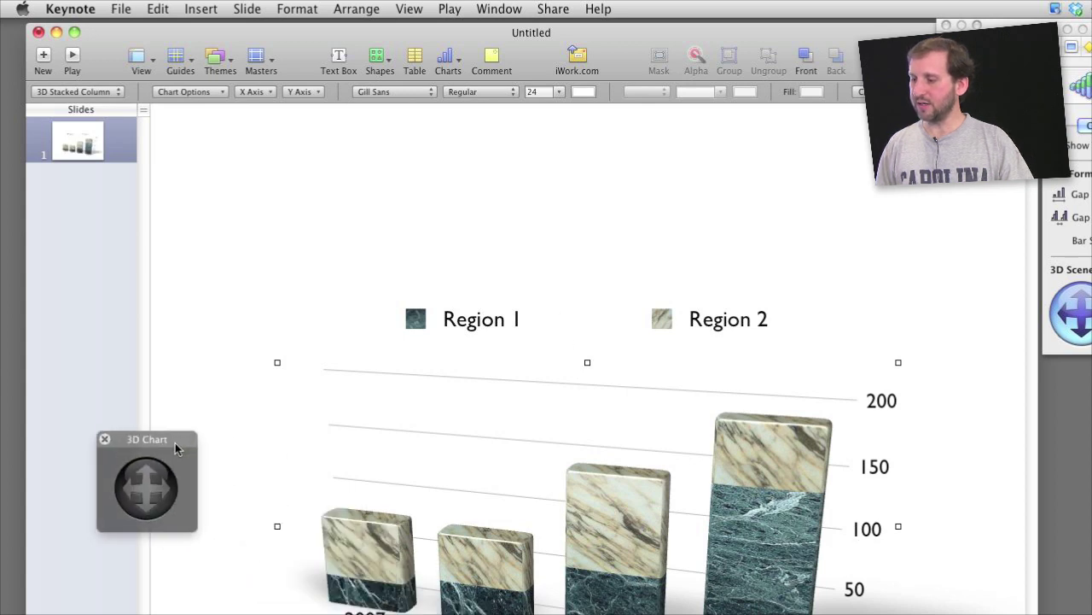
left_click_drag(1088, 29, 732, 104)
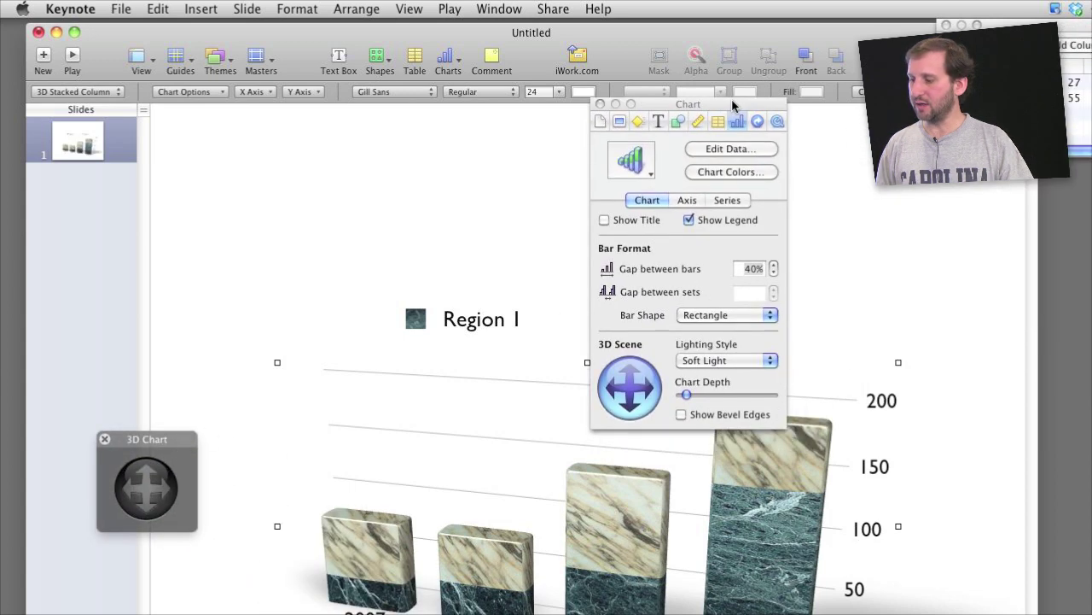
left_click(730, 149)
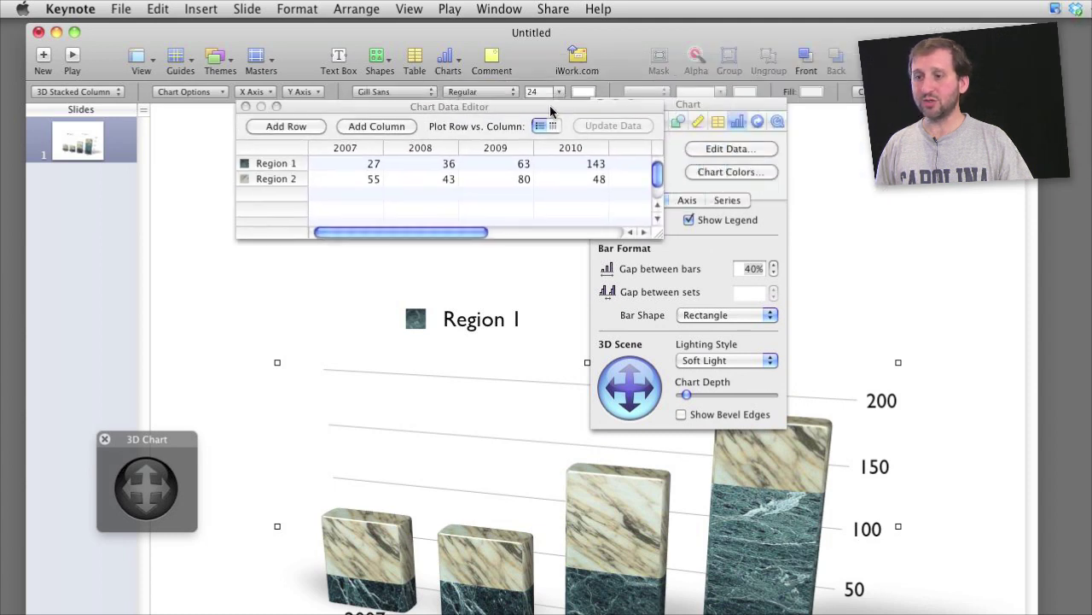
left_click_drag(540, 108, 429, 150)
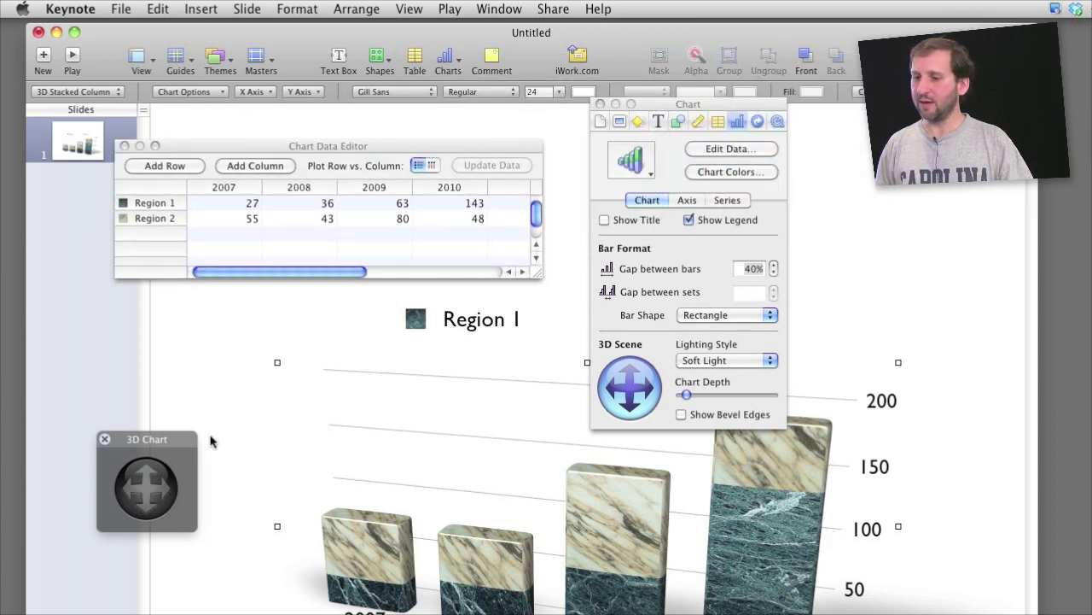
- Tilt the chart's 3D view to look more from above and change the chart type to 3D Column
left_click_drag(138, 491, 143, 535)
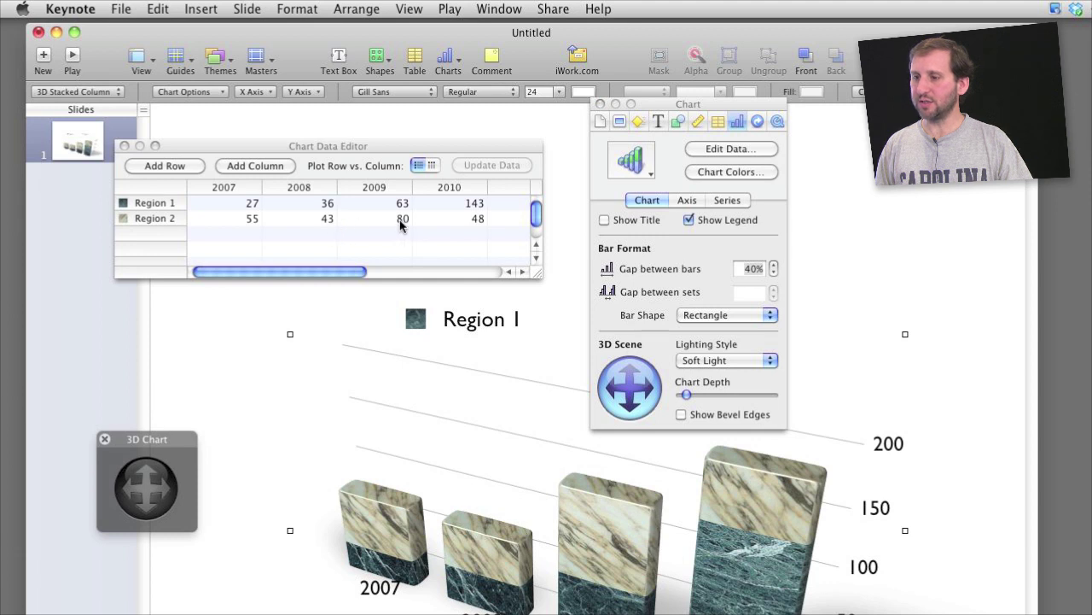
left_click(648, 170)
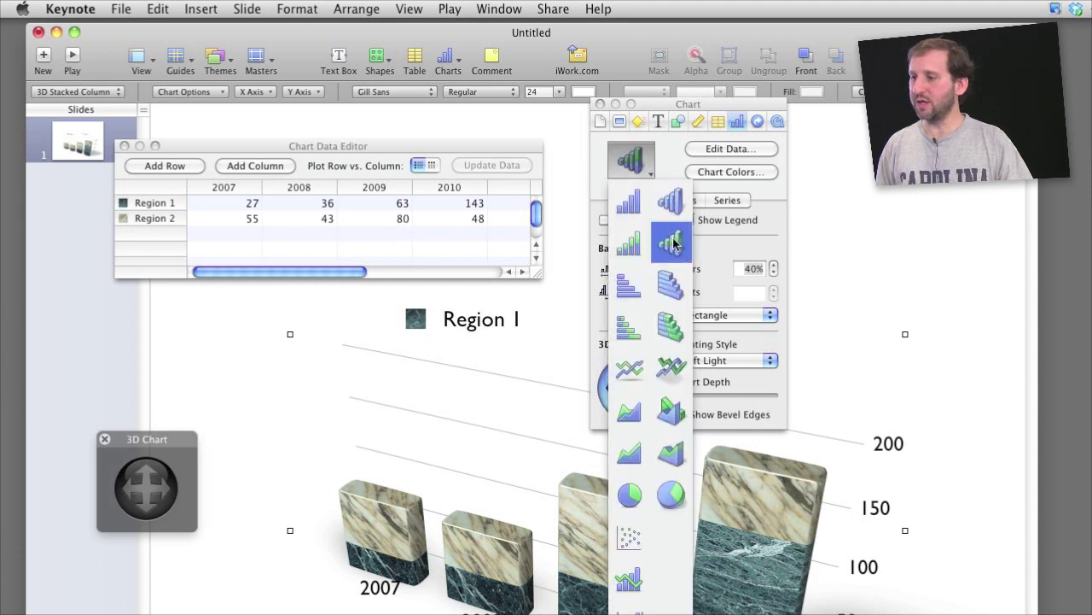
left_click(672, 205)
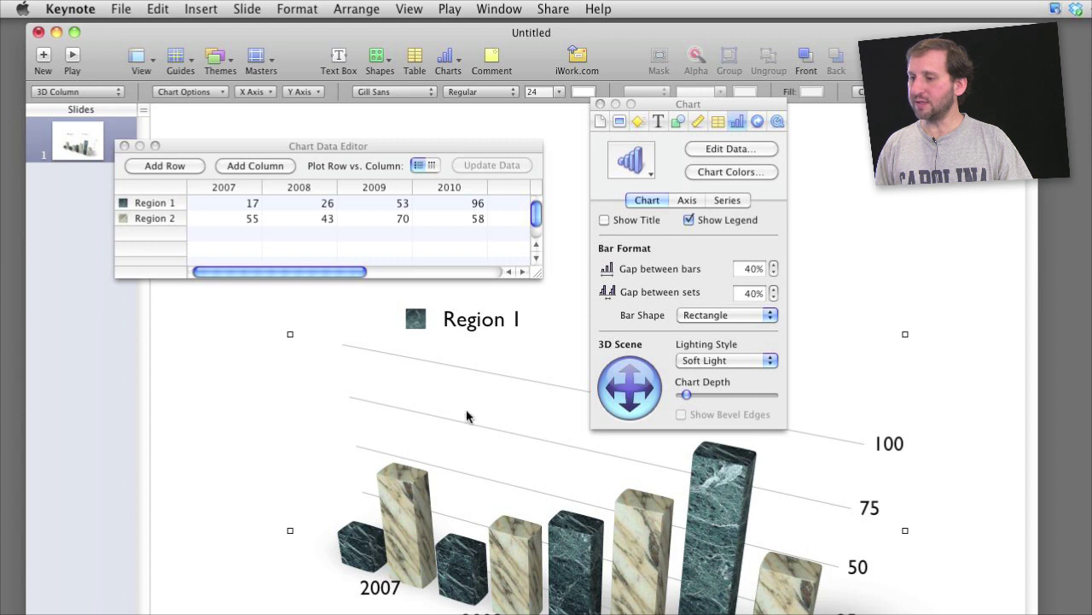
left_click(123, 146)
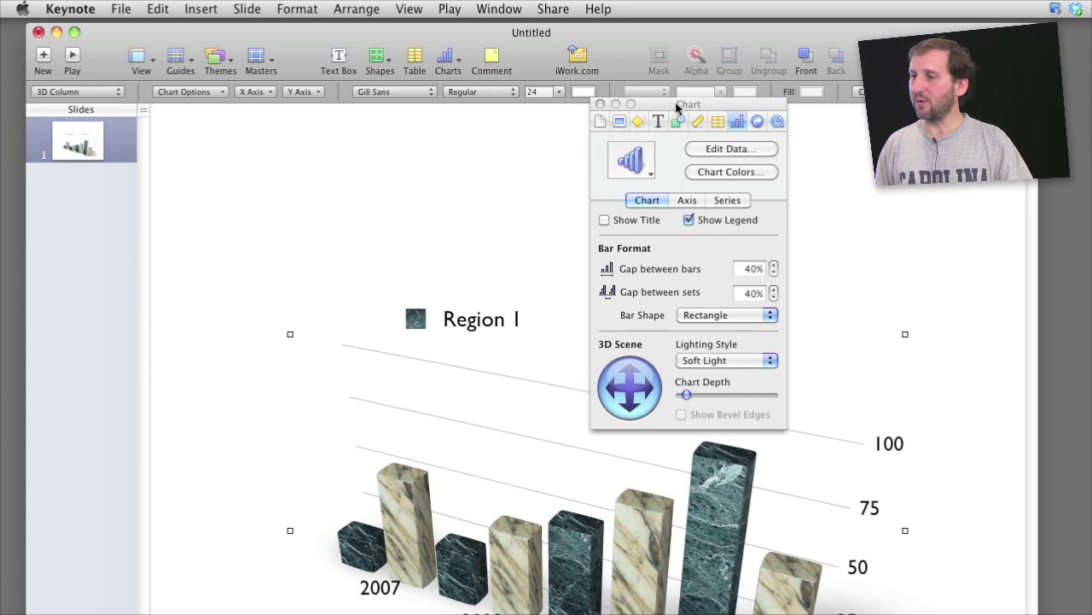
left_click_drag(673, 104, 676, 93)
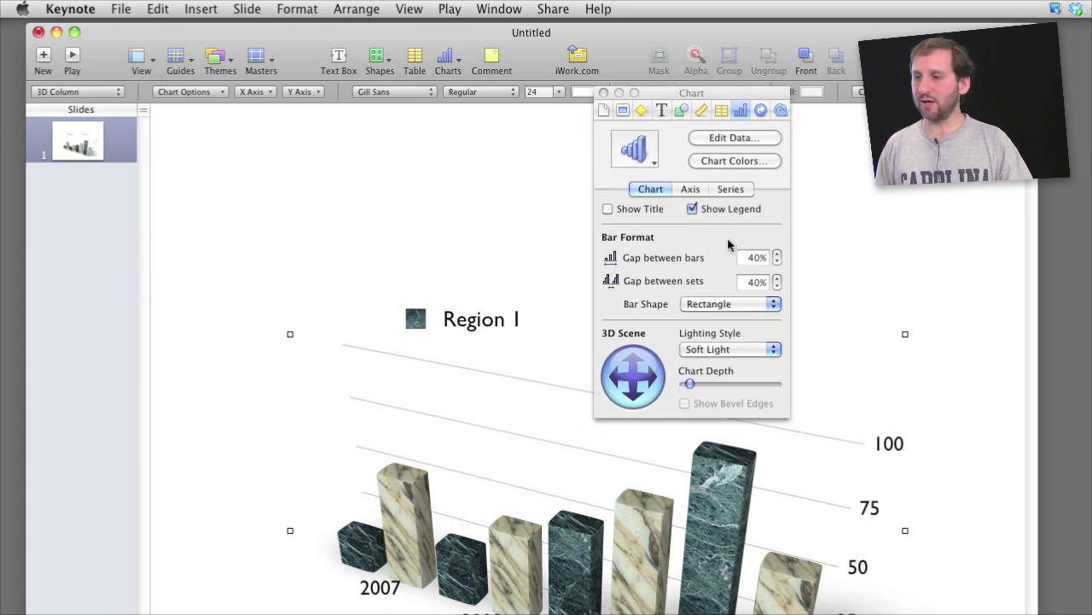
- Apply the Grow 3D effect as the column chart's build-in animation
left_click(641, 110)
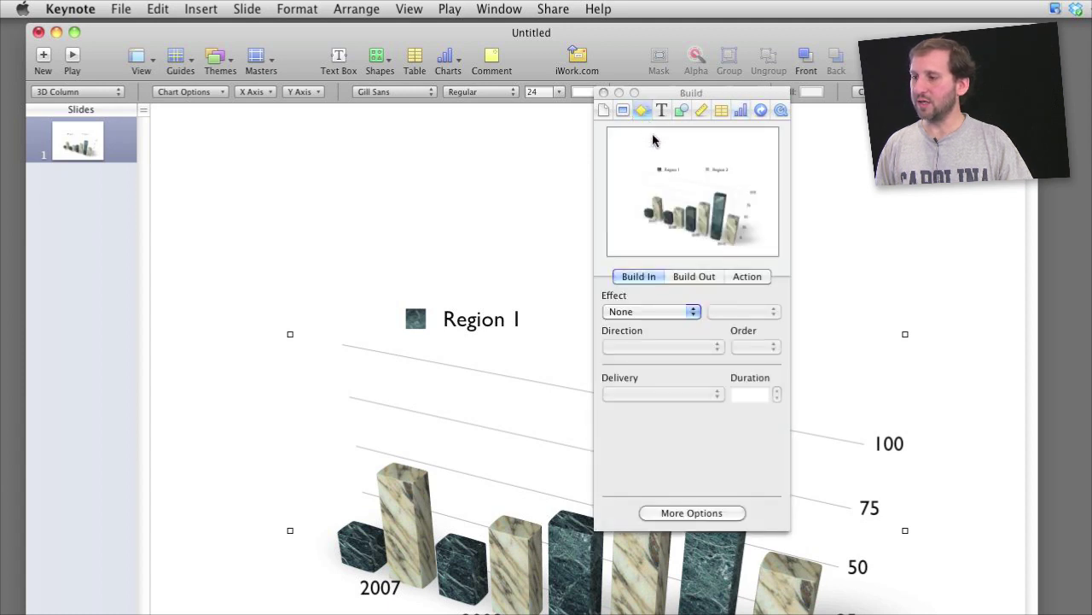
left_click(394, 493)
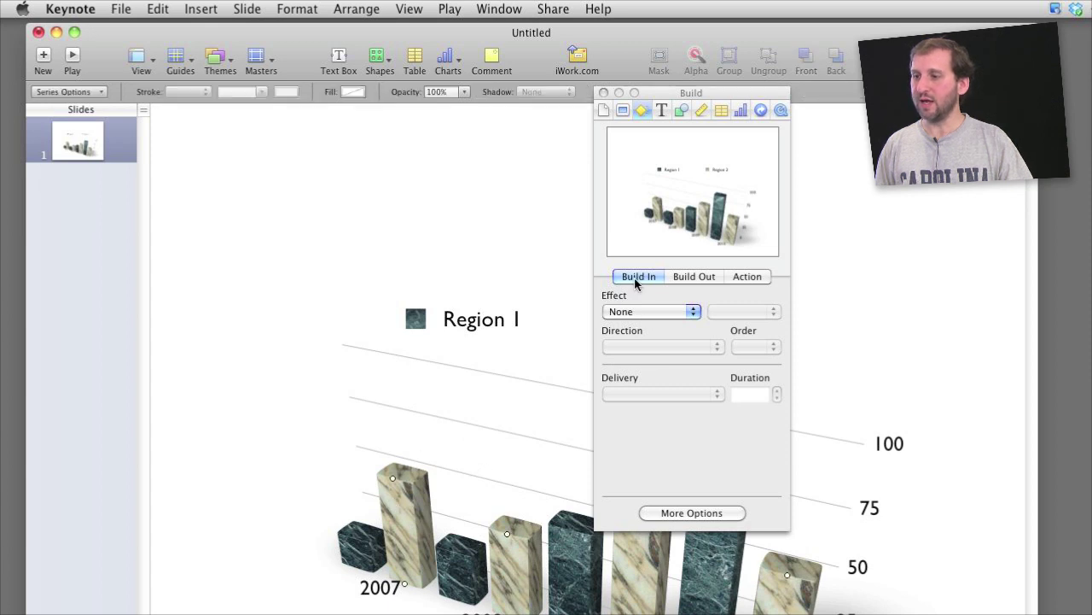
left_click(694, 282)
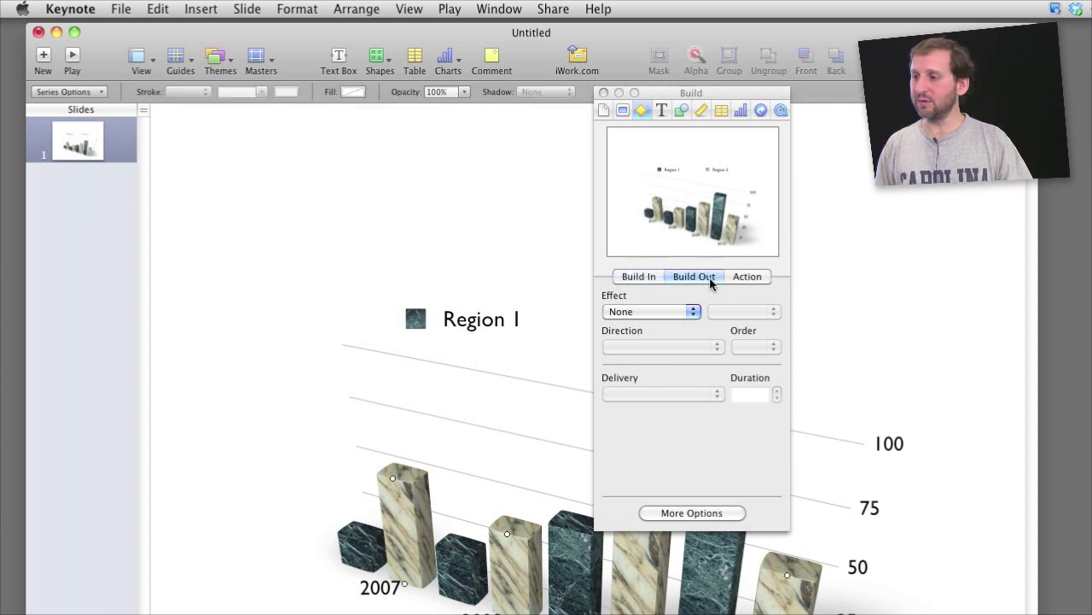
left_click(635, 282)
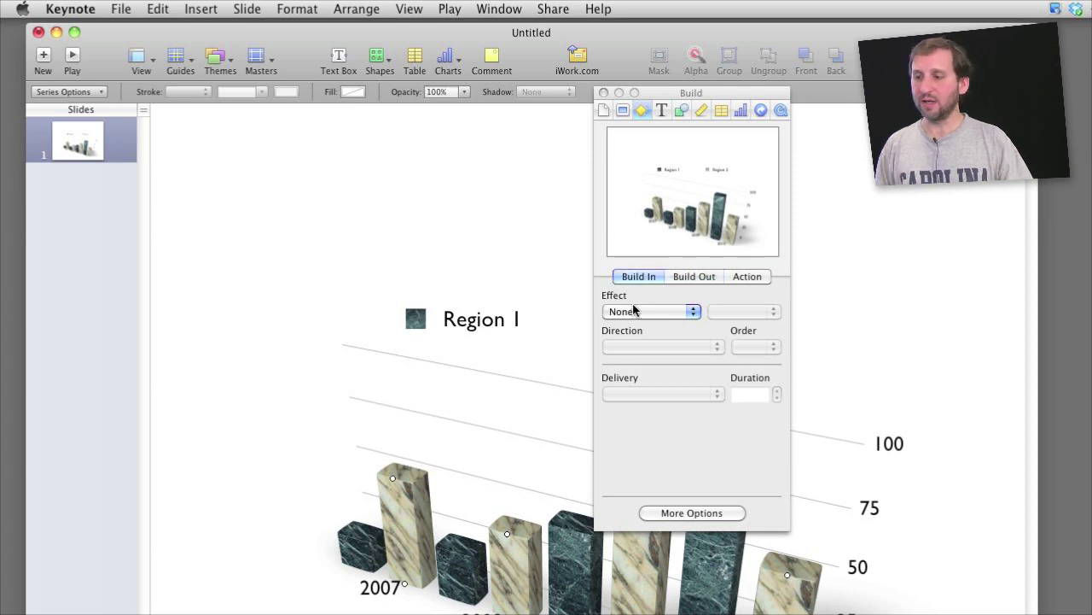
left_click(646, 314)
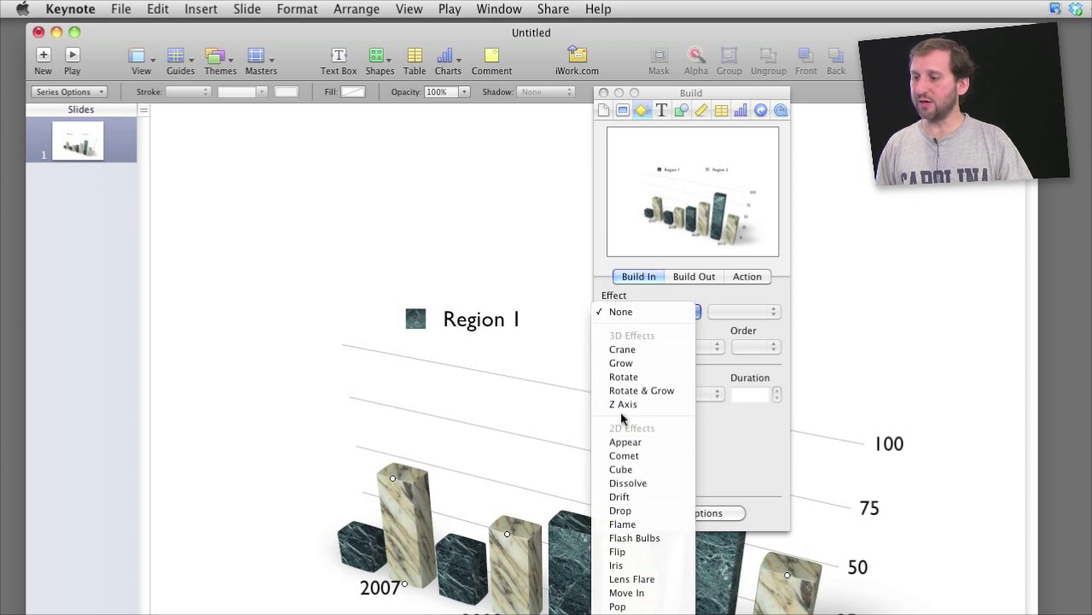
left_click(626, 363)
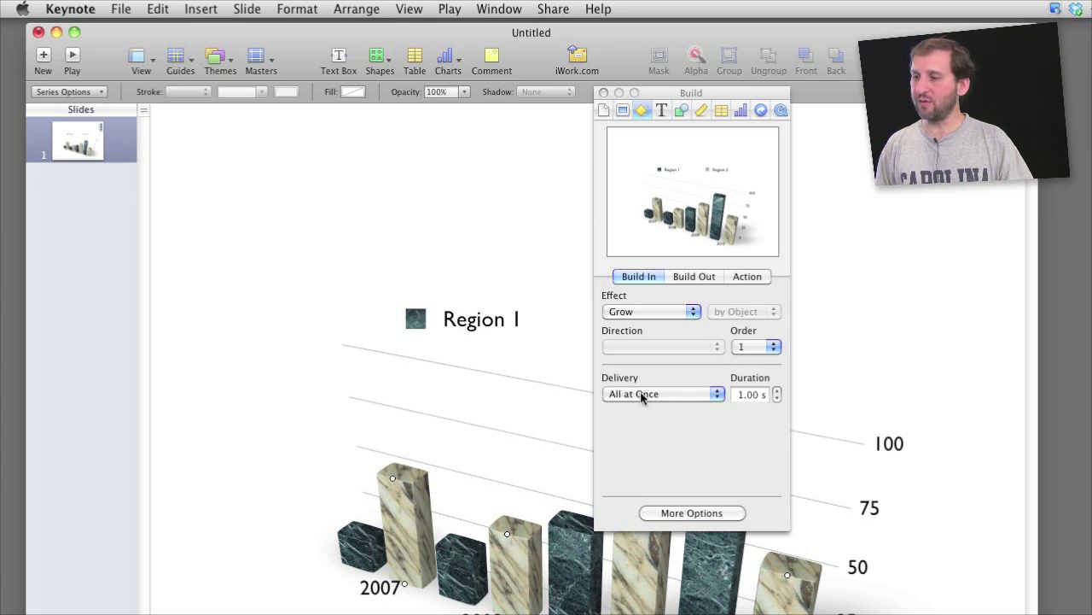
- Set the chart build's delivery to By Set and close the build settings
left_click(670, 394)
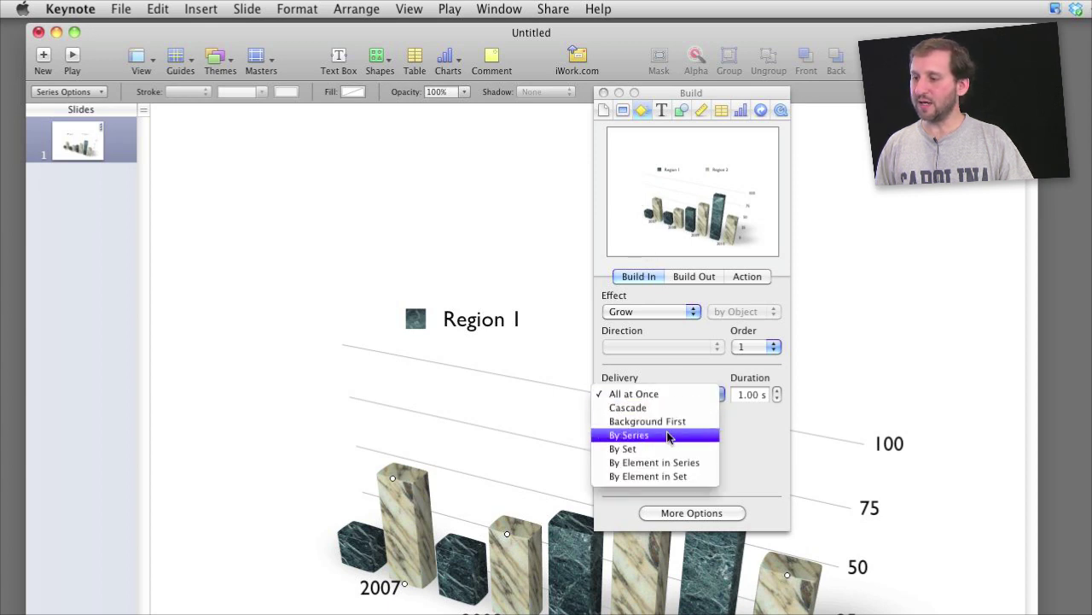
left_click(668, 435)
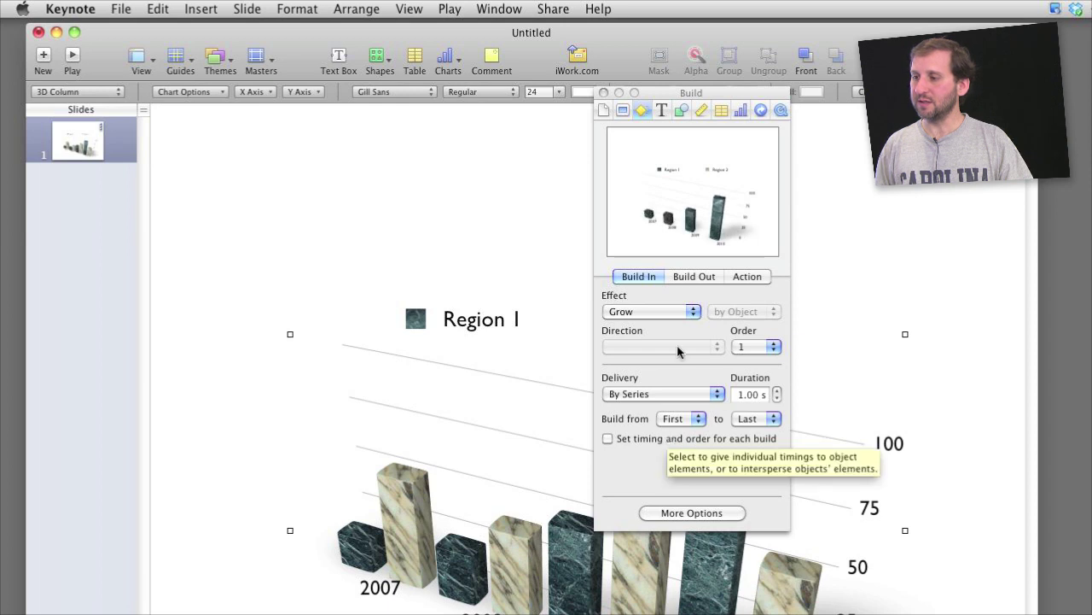
left_click(638, 393)
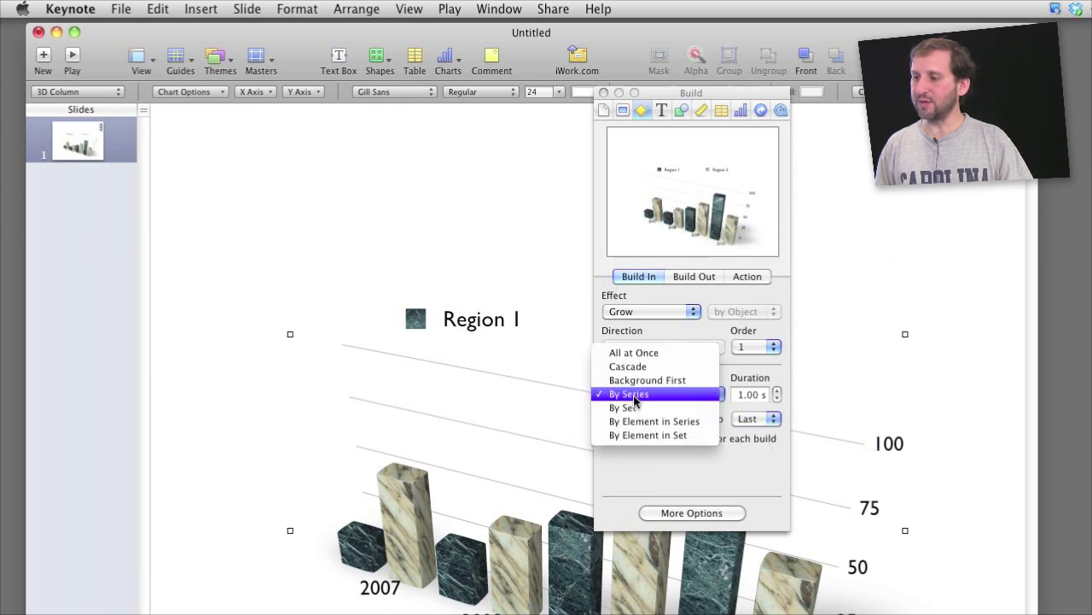
left_click(636, 411)
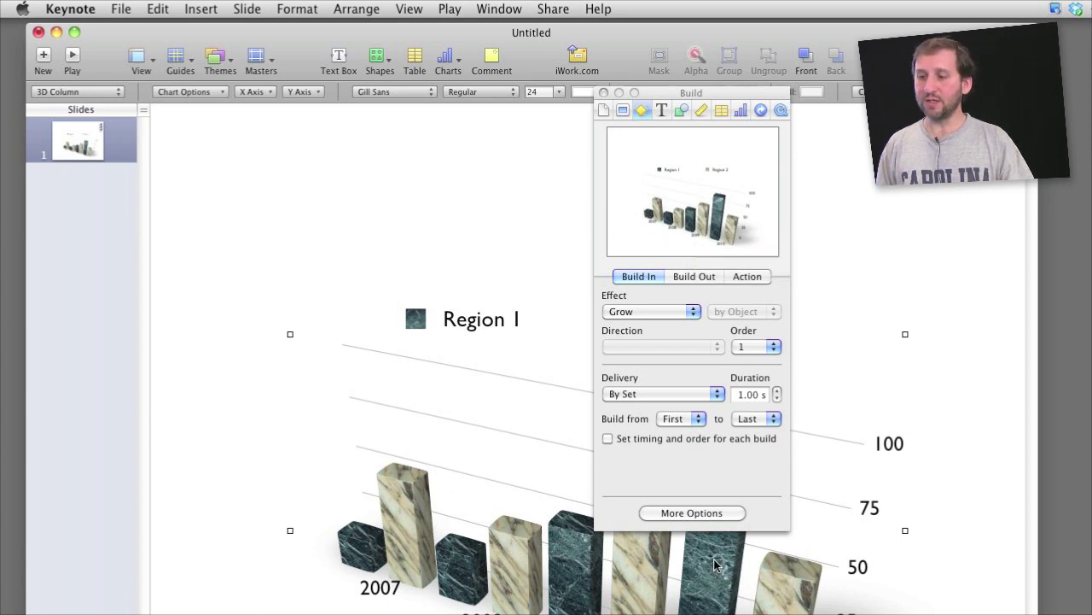
left_click(604, 93)
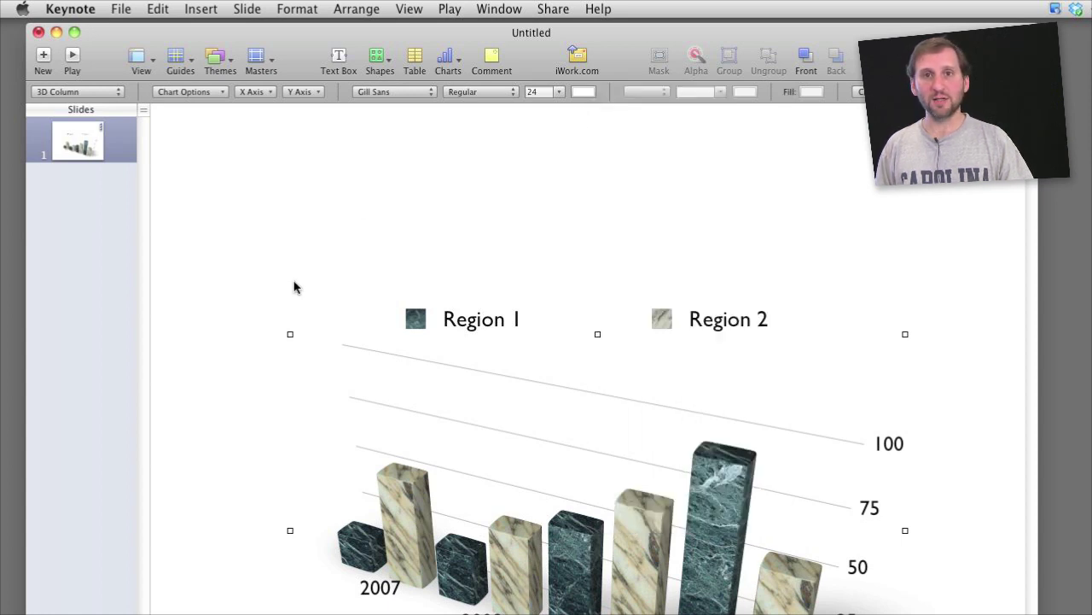
- Set up a QuickTime movie export with Fixed Timing playback, keeping the Full Quality, Large format
left_click(121, 9)
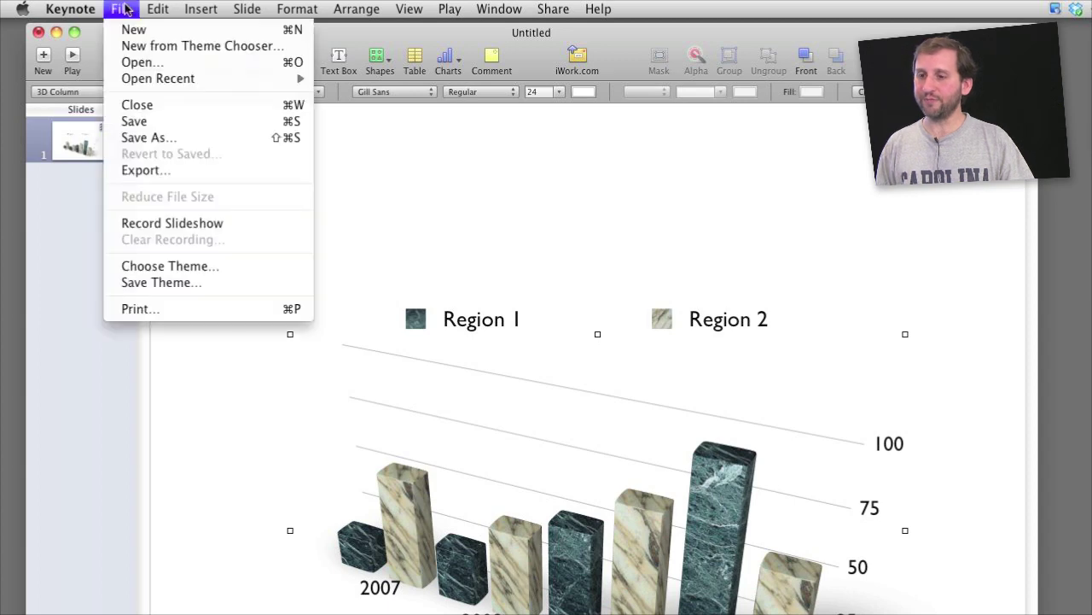
left_click(188, 175)
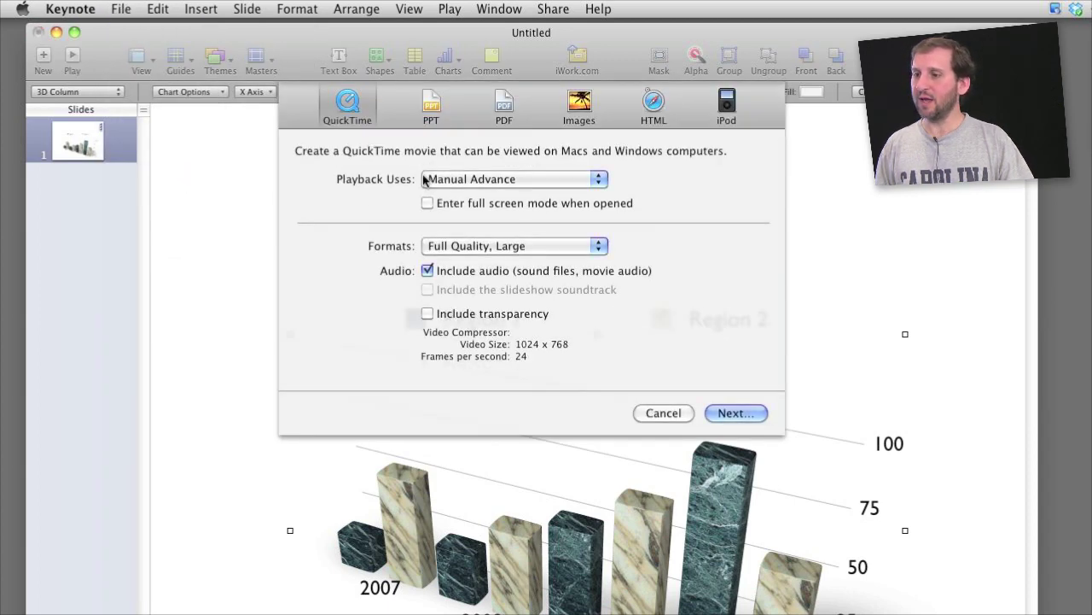
left_click(483, 178)
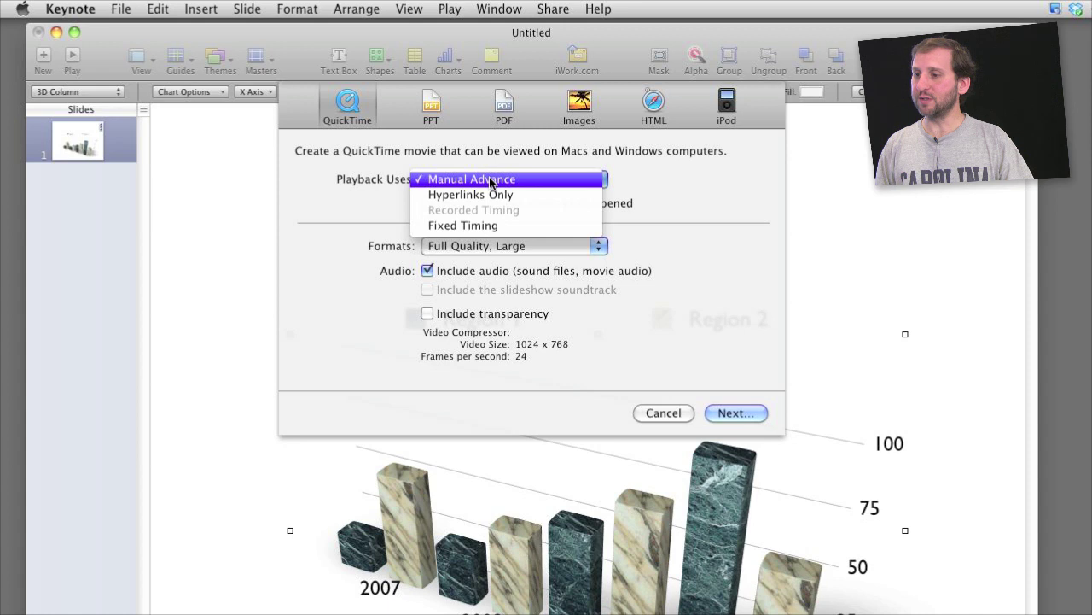
left_click(492, 226)
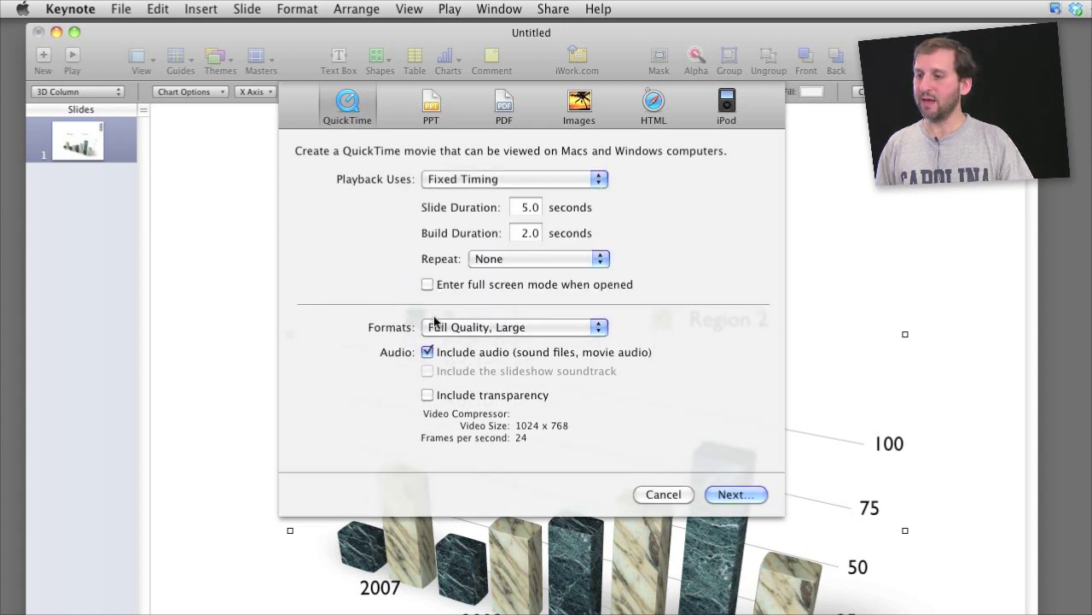
left_click(483, 327)
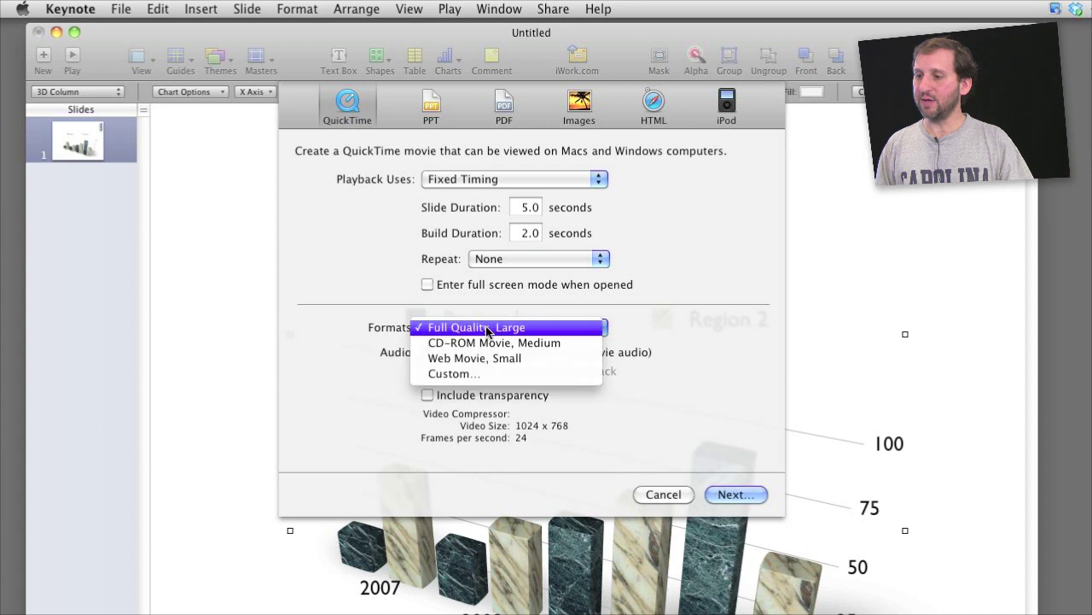
left_click(408, 295)
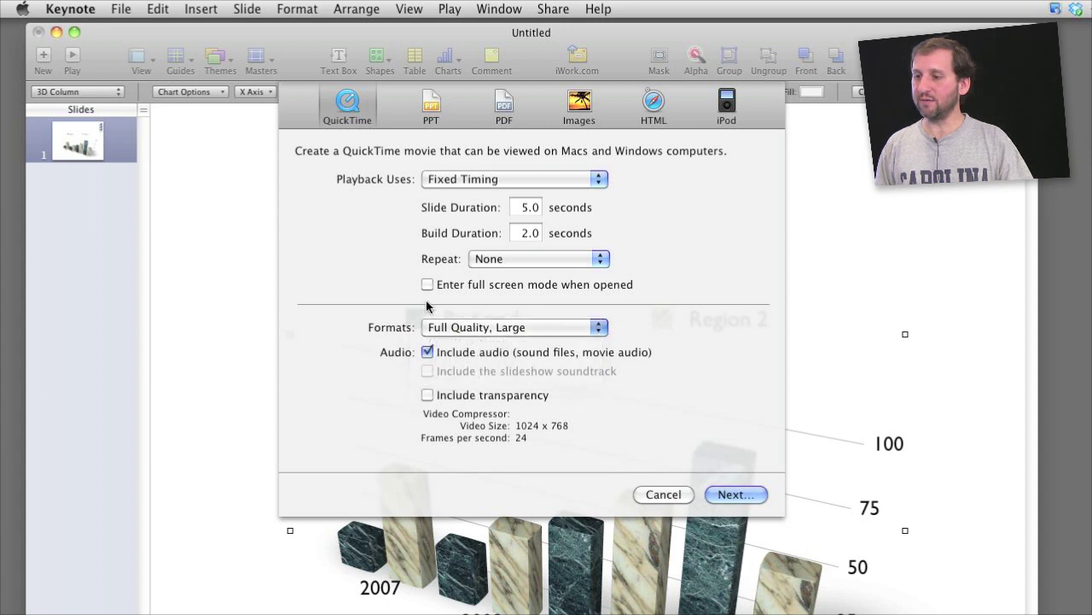
- Export the movie to the Desktop under the name Untitled
left_click(731, 494)
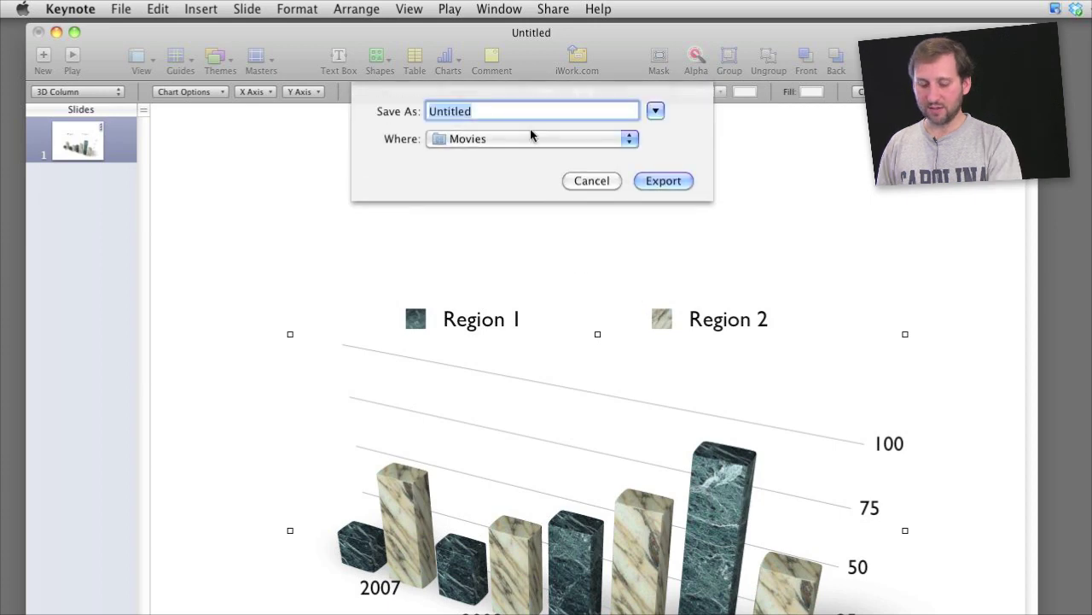
key("super+d")
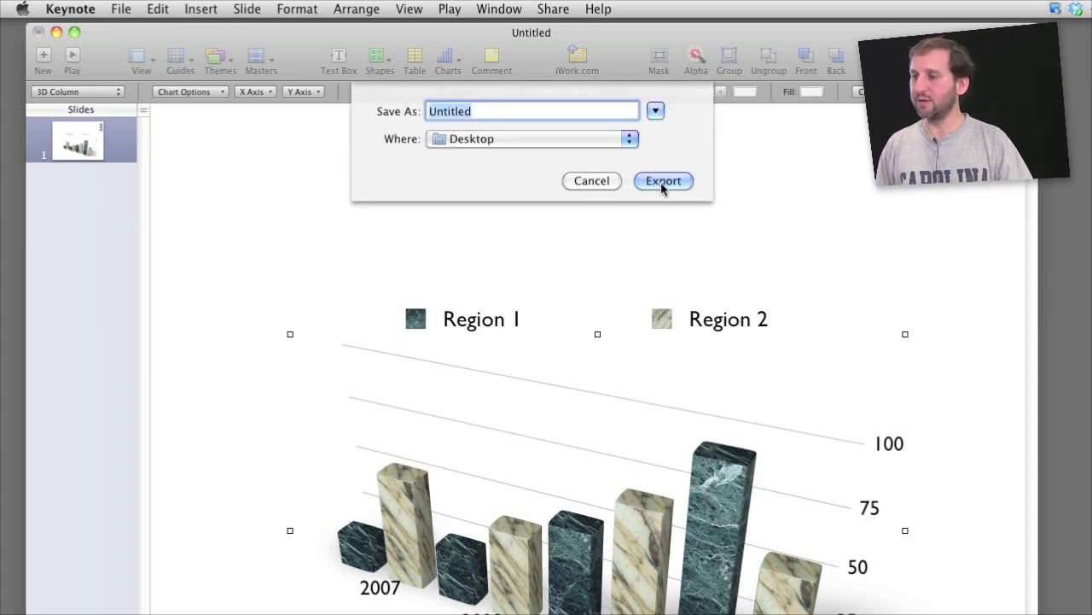
left_click(663, 181)
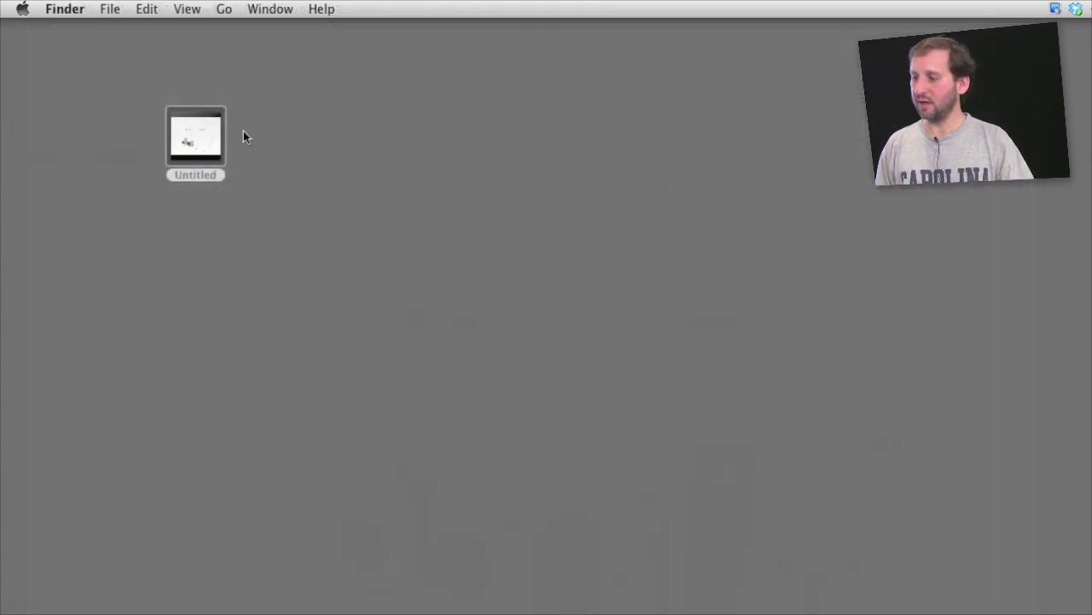
- Open the exported Untitled movie from the Desktop in QuickTime Player and play it
left_click(200, 137)
mouse_move(201, 138)
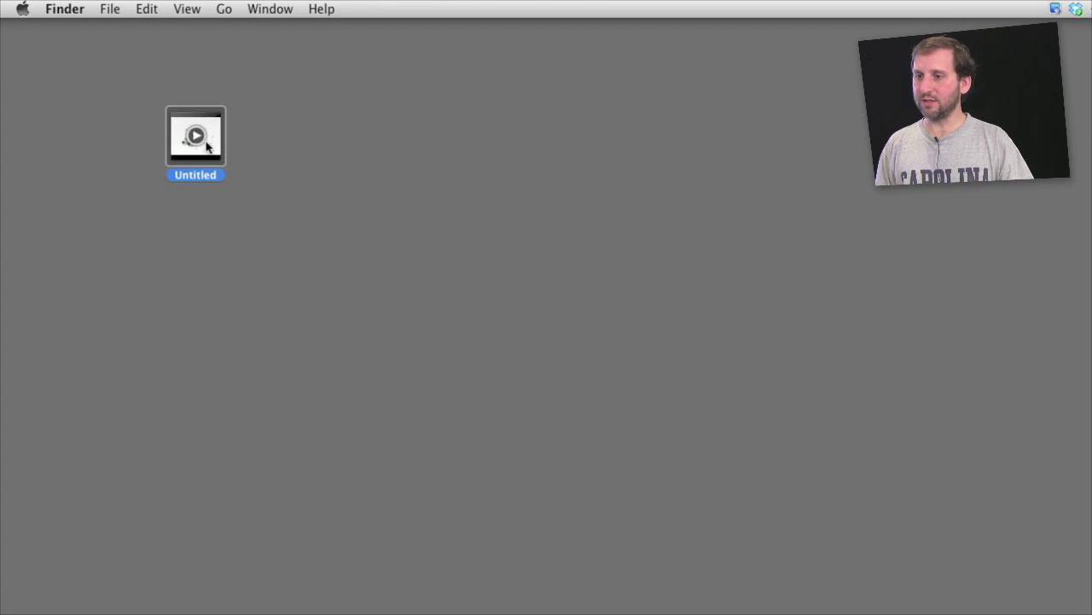
double_click(206, 147)
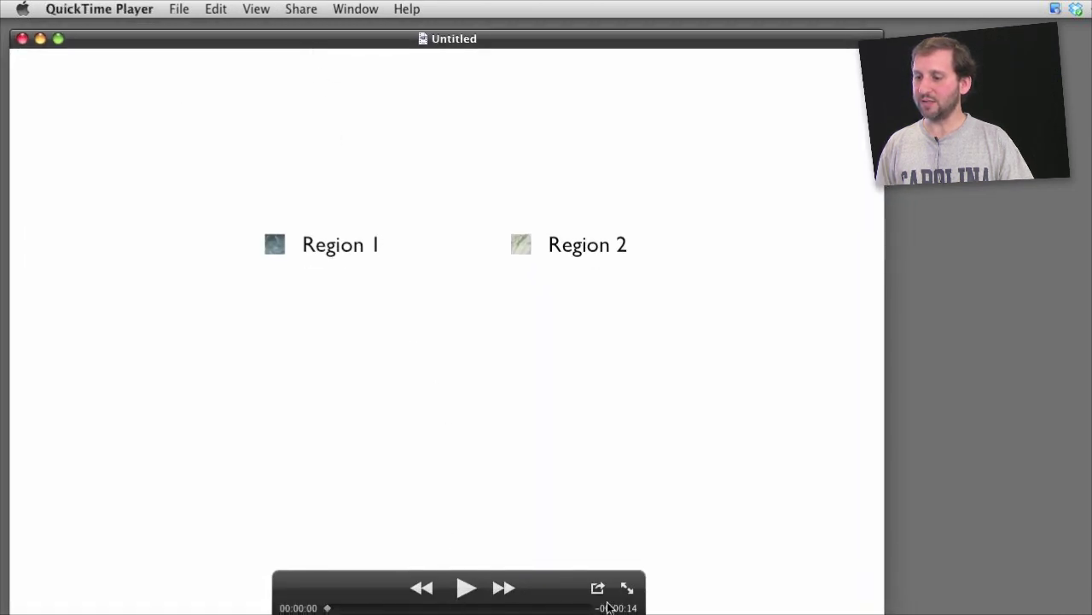
left_click(466, 588)
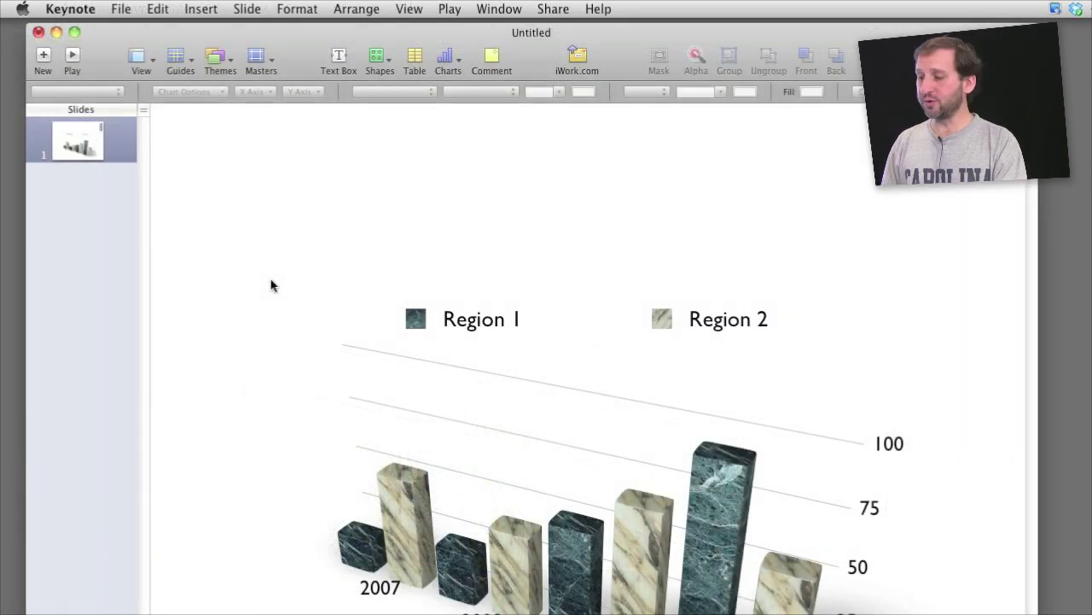
- In Keynote, delete the column chart from the slide and insert a 3D pie chart in its place
left_click(515, 505)
key("Delete")
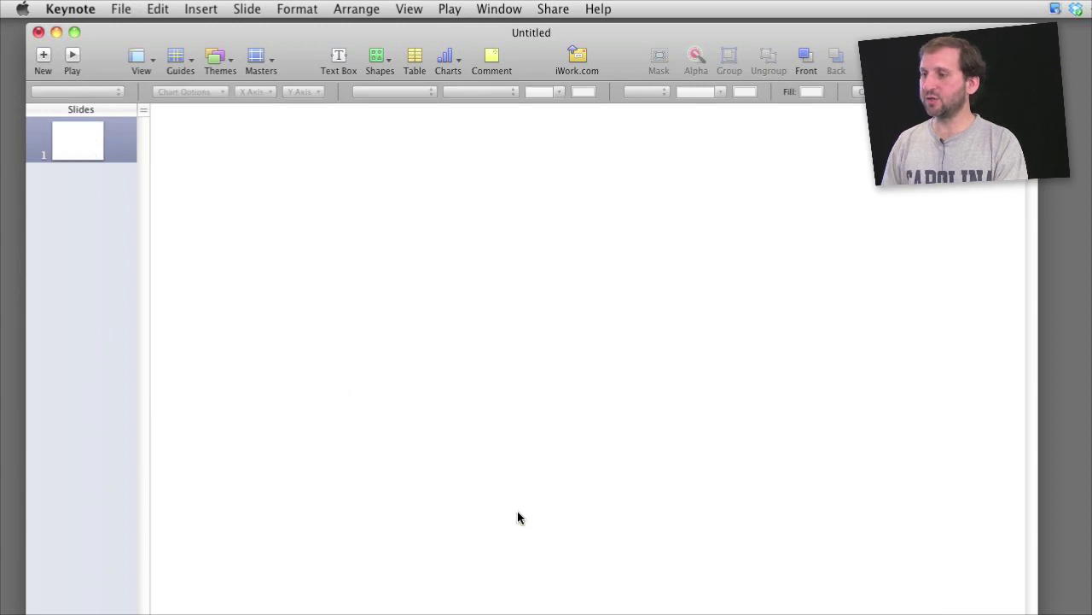
left_click(448, 58)
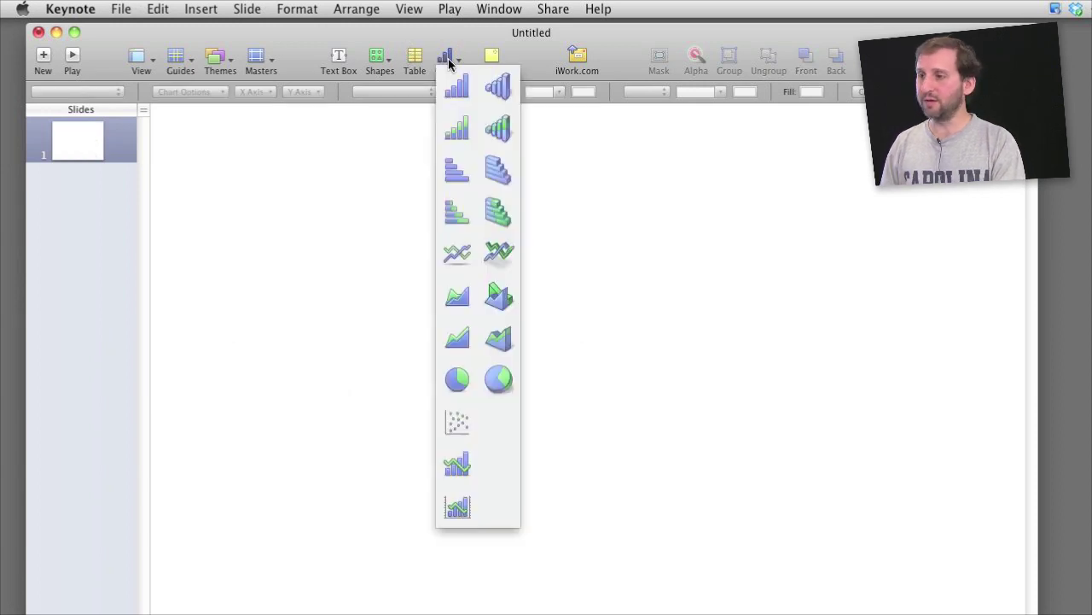
left_click(504, 379)
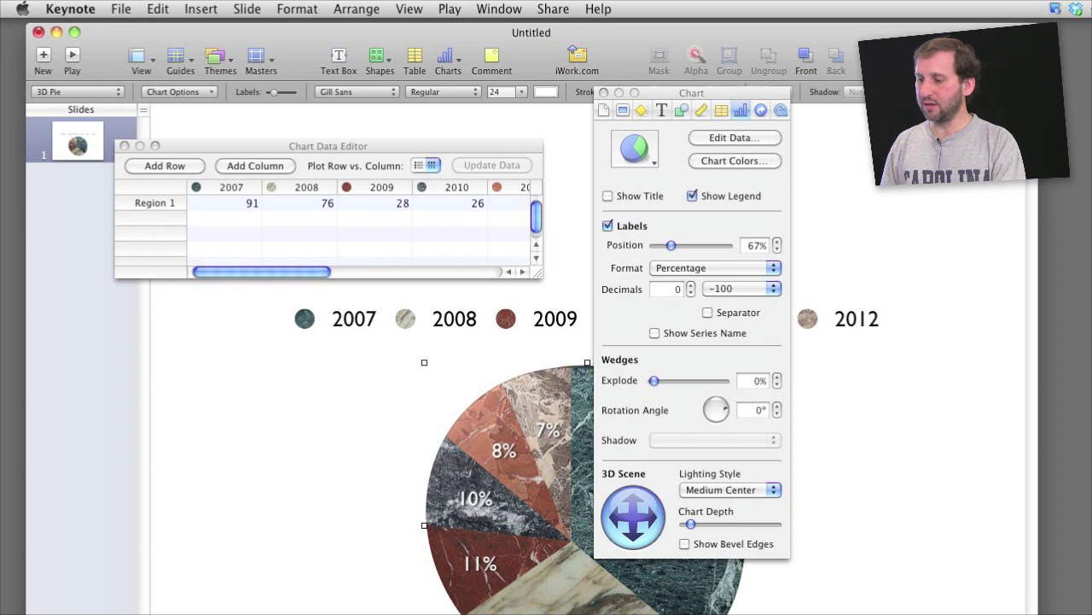
- Tilt the 3D pie chart vertically and turn it sideways so its depth shows, moving the chart settings aside
left_click_drag(172, 423, 164, 405)
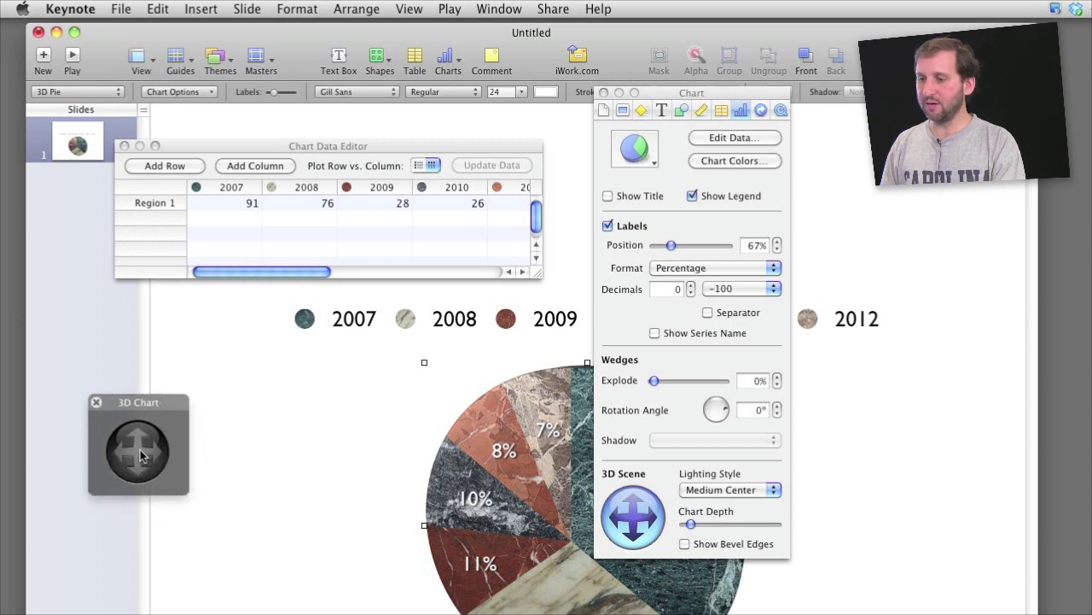
left_click_drag(142, 457, 138, 362)
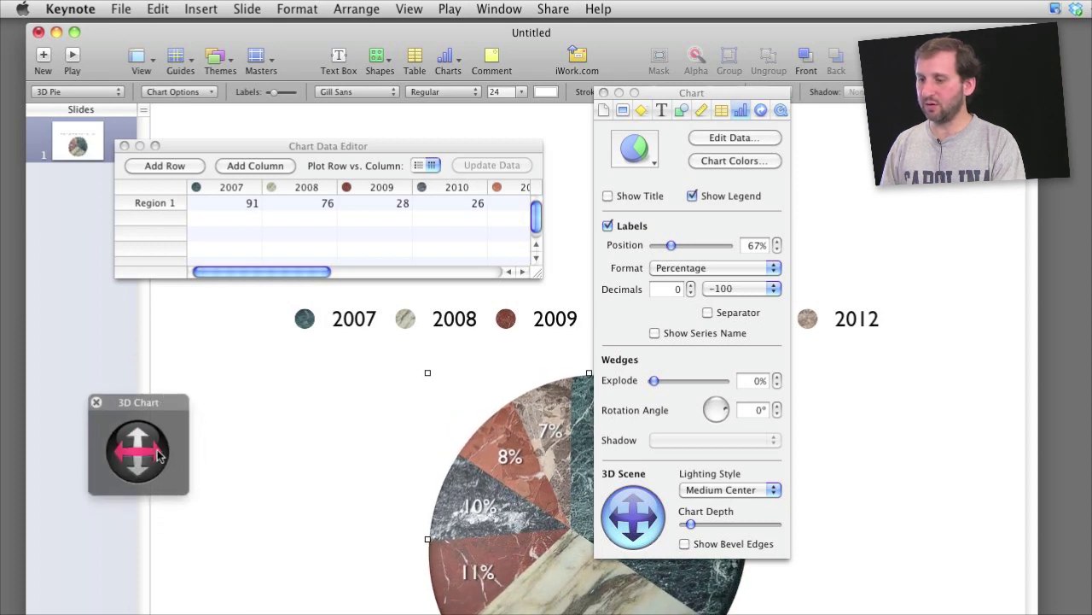
left_click_drag(158, 455, 59, 456)
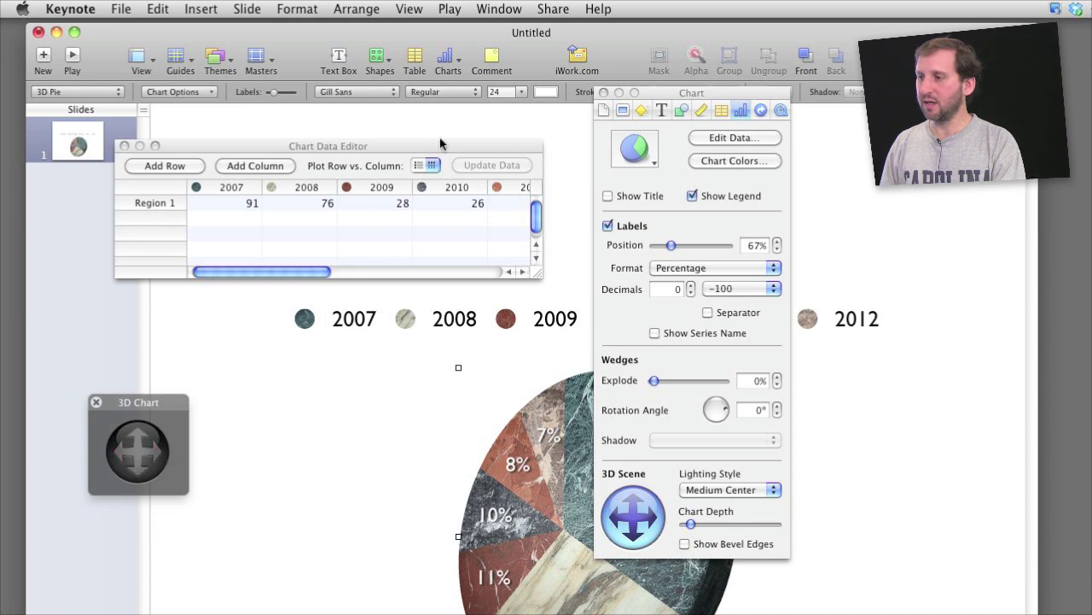
left_click_drag(678, 96, 752, 115)
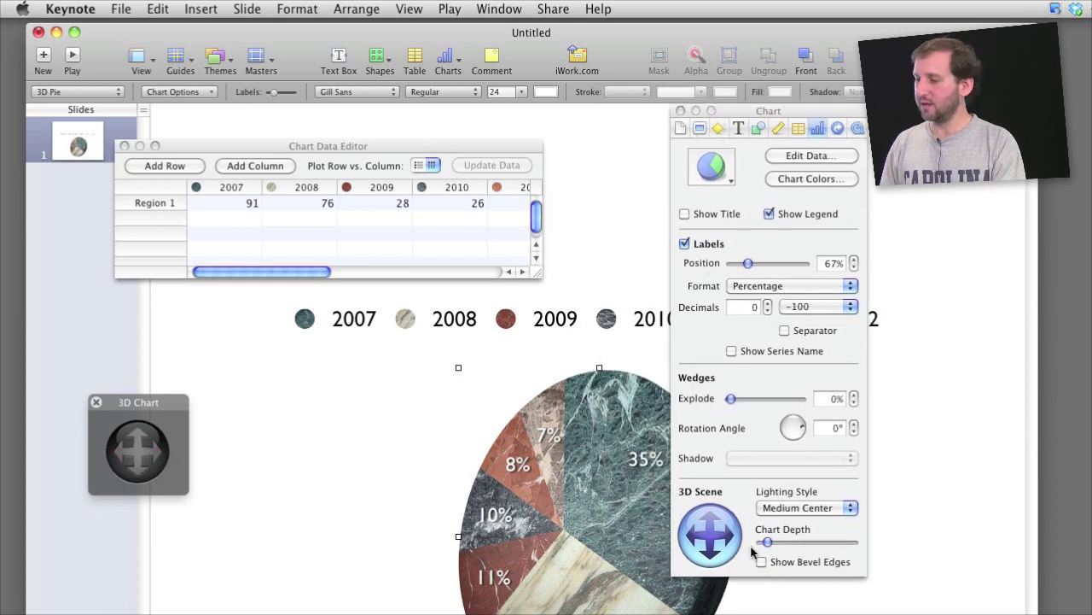
- Apply the Grow 3D effect as the pie chart's build-in animation
left_click(718, 130)
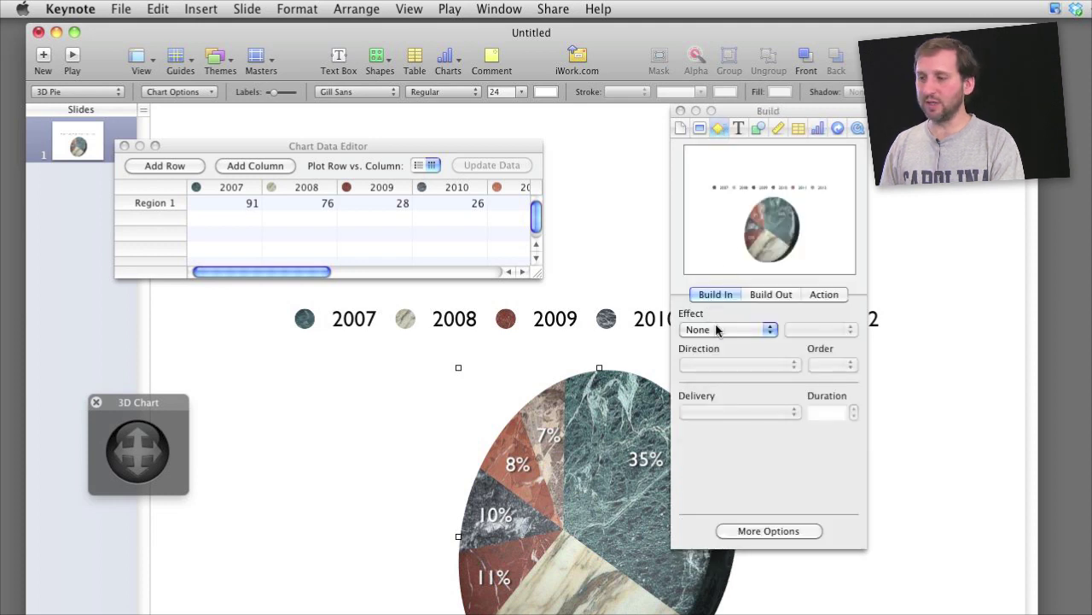
left_click(718, 330)
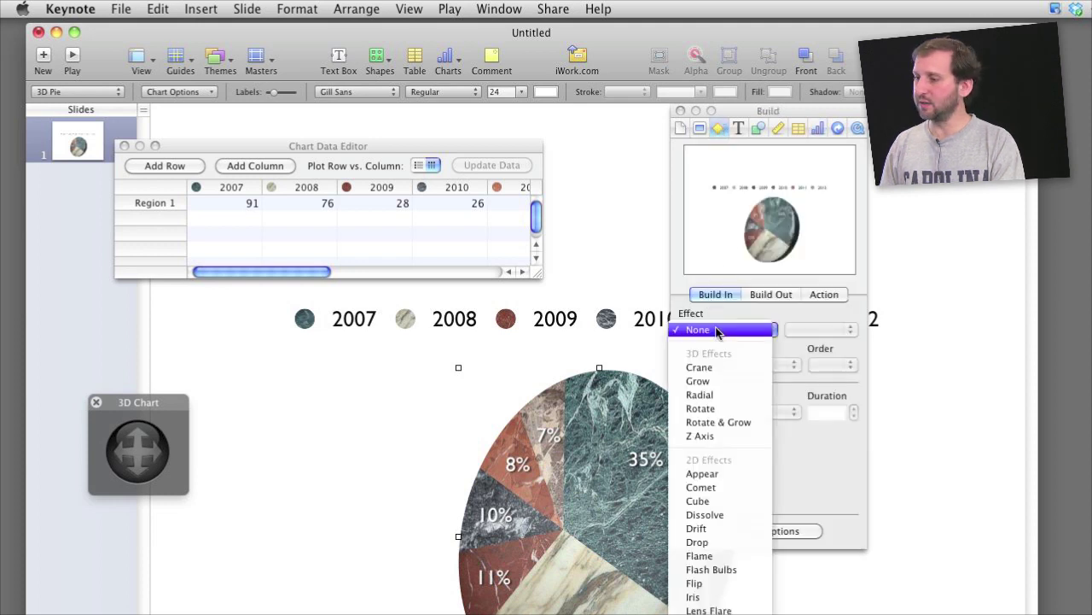
left_click(722, 382)
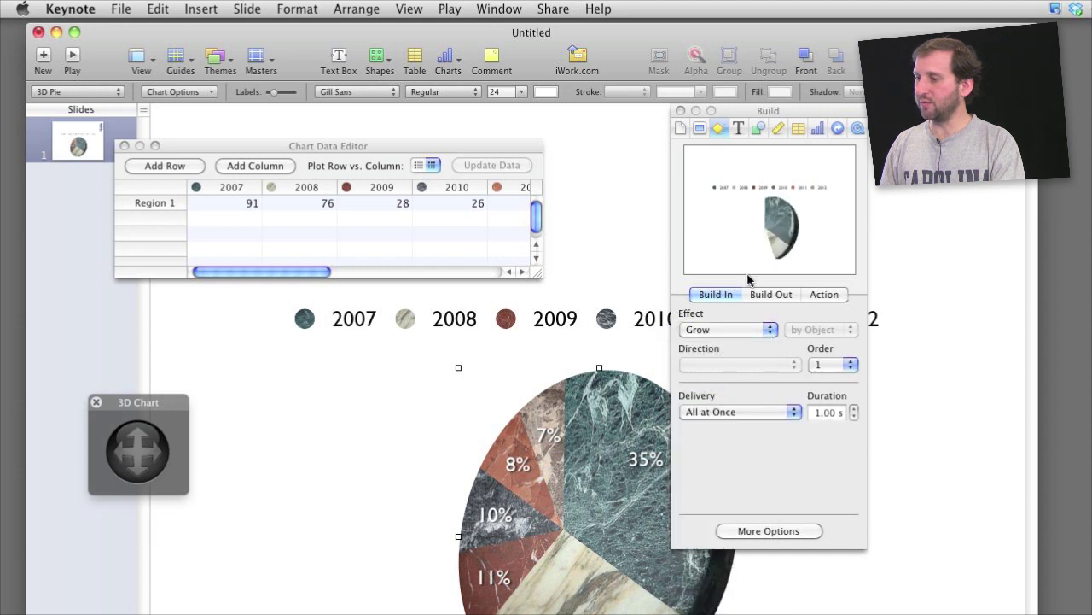
- Try the Rotate, Rotate & Grow and Z Axis build-in effects on the pie chart, using Cascade delivery for Z Axis
left_click(716, 333)
left_click(717, 365)
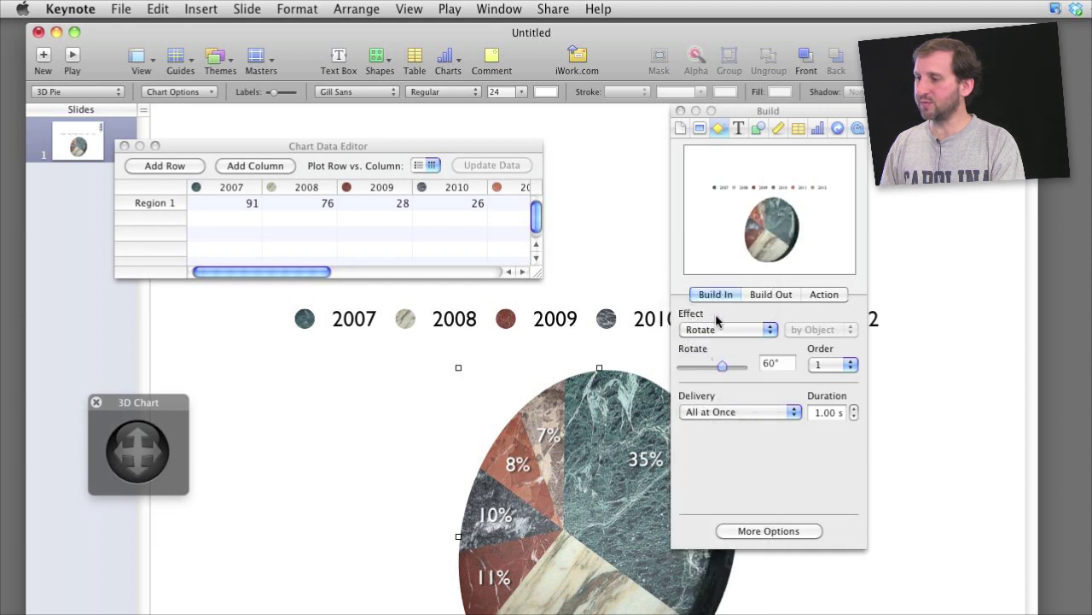
left_click(720, 330)
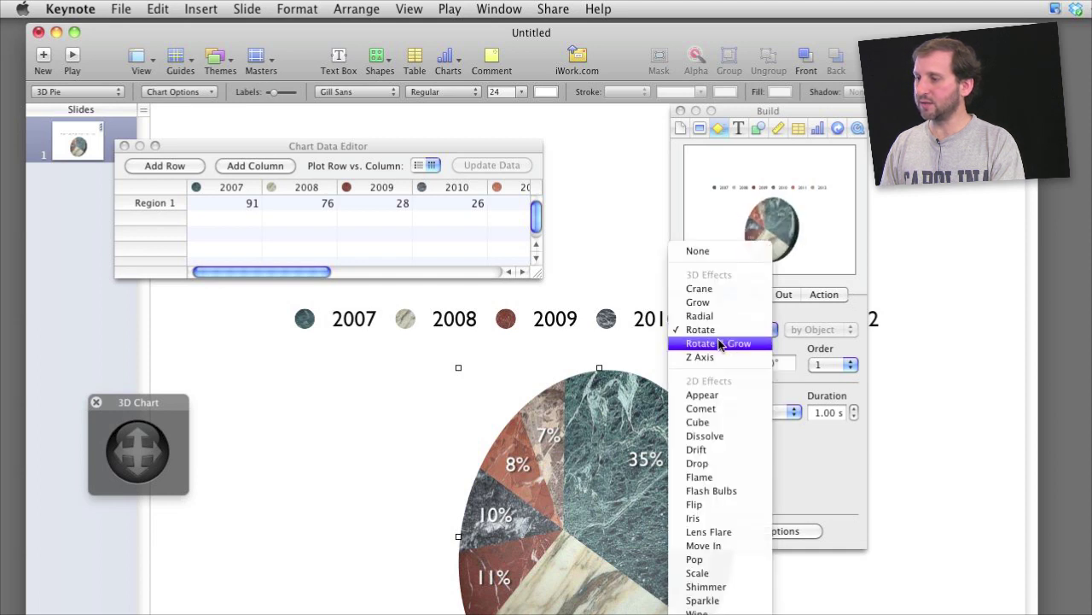
left_click(719, 343)
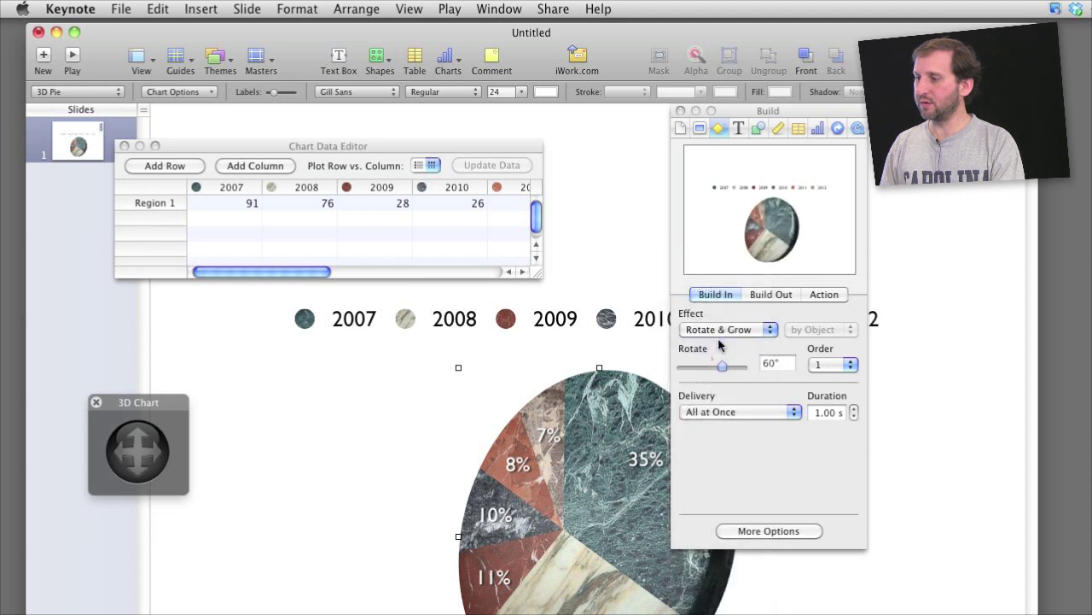
left_click(721, 332)
left_click(721, 343)
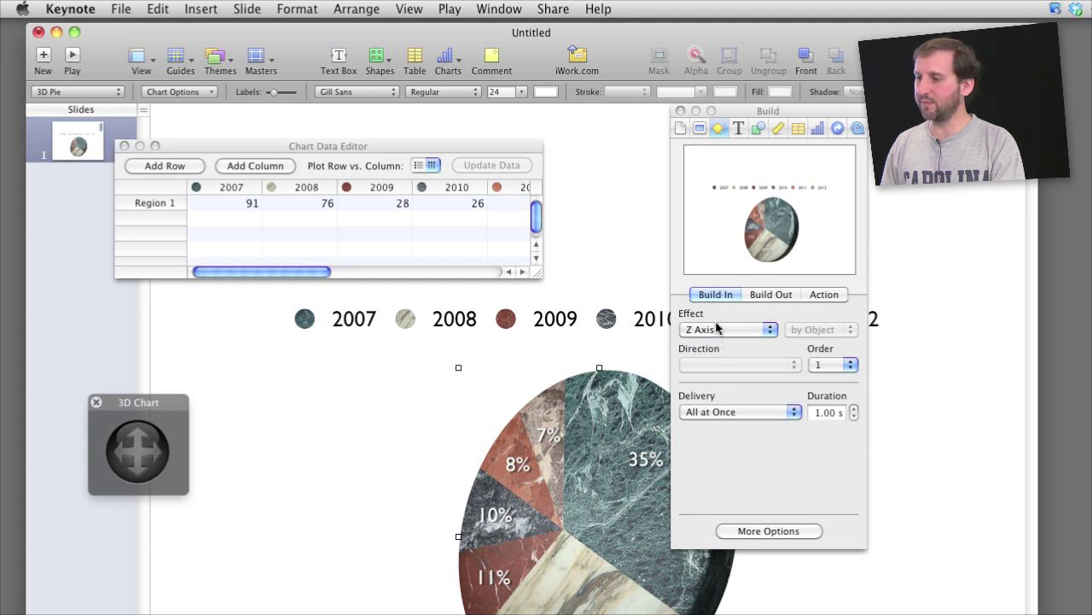
left_click(741, 414)
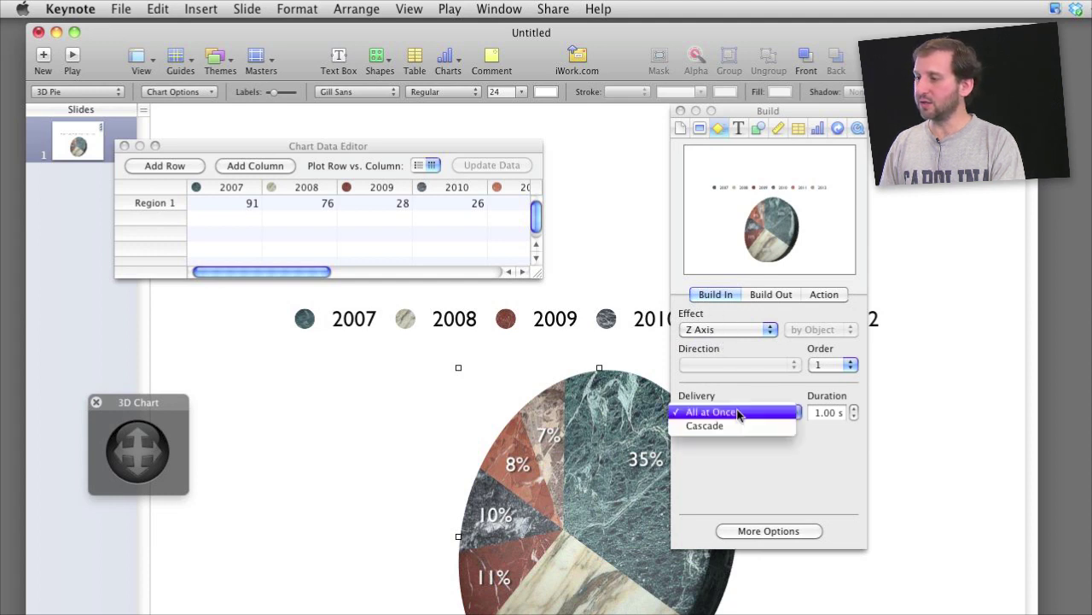
left_click(739, 428)
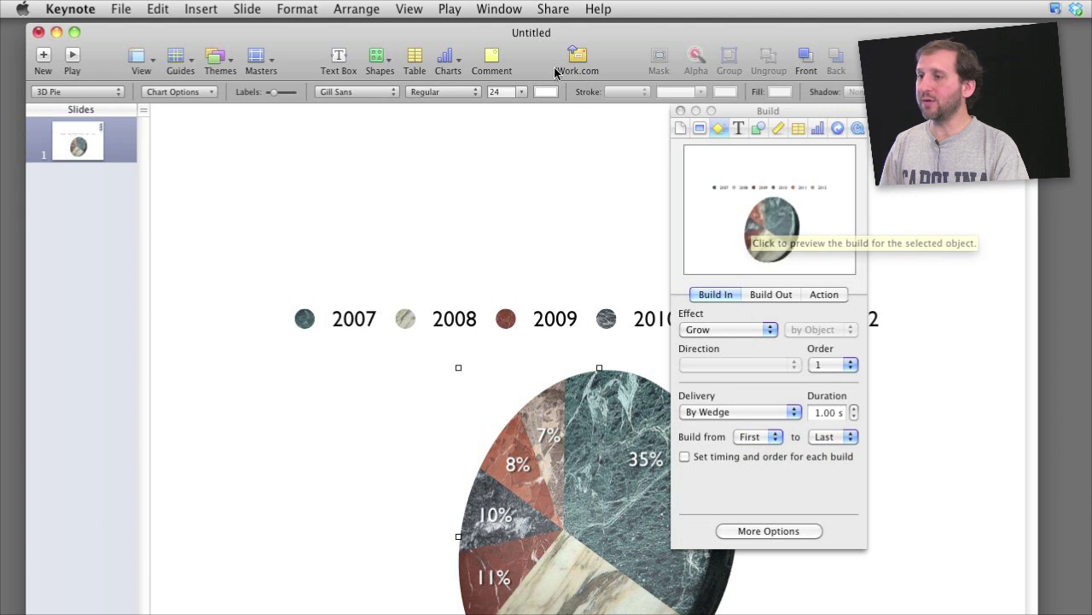
left_click(450, 9)
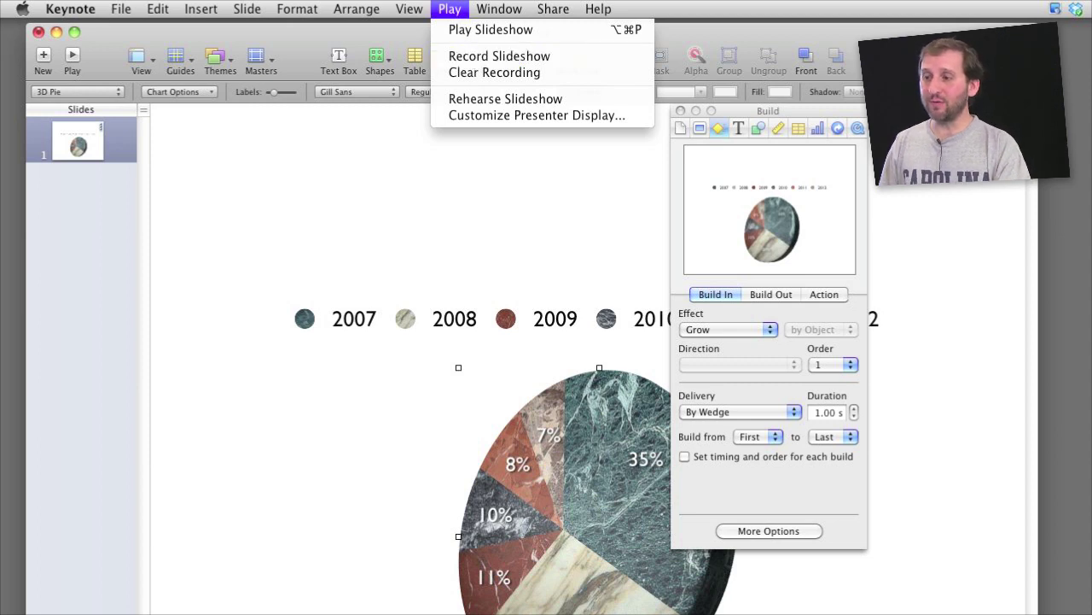
left_click(632, 228)
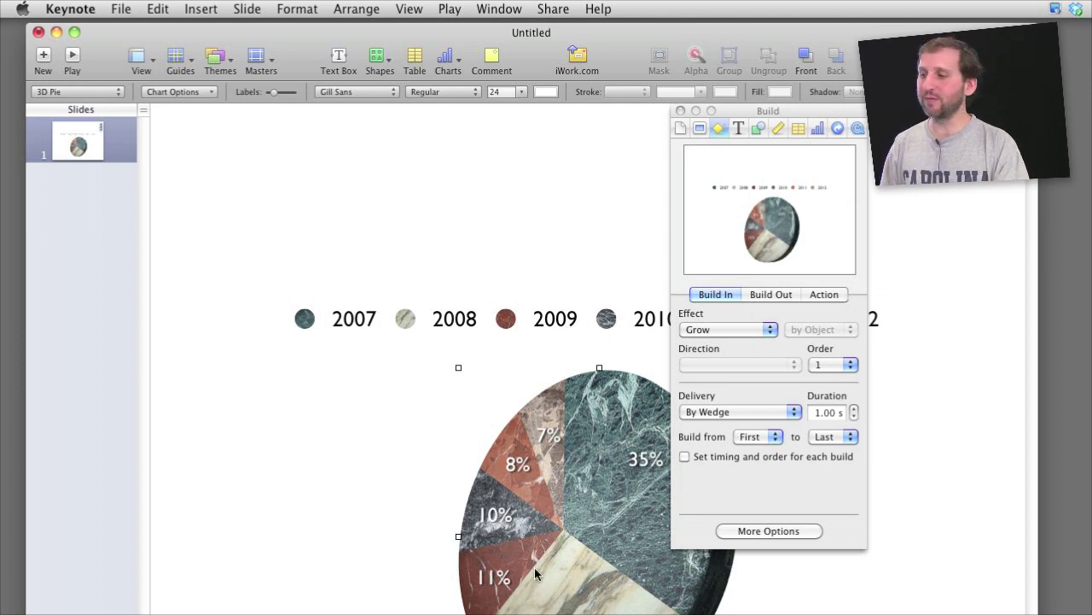
left_click(259, 433)
left_click(450, 9)
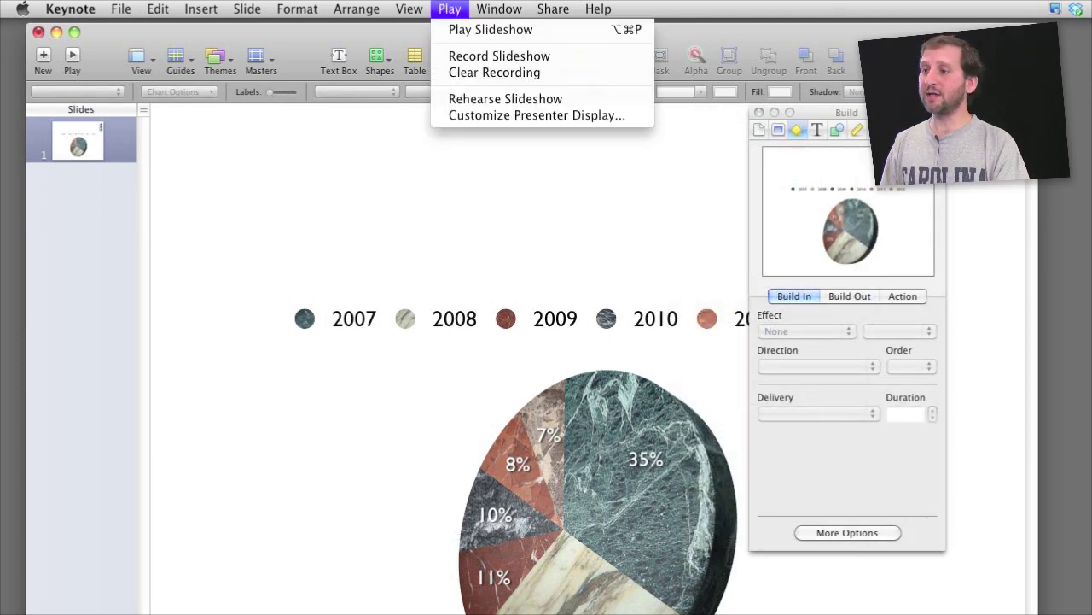
left_click(450, 8)
- Set up a QuickTime movie export of the pie chart slide with Recorded Timing playback
left_click(120, 8)
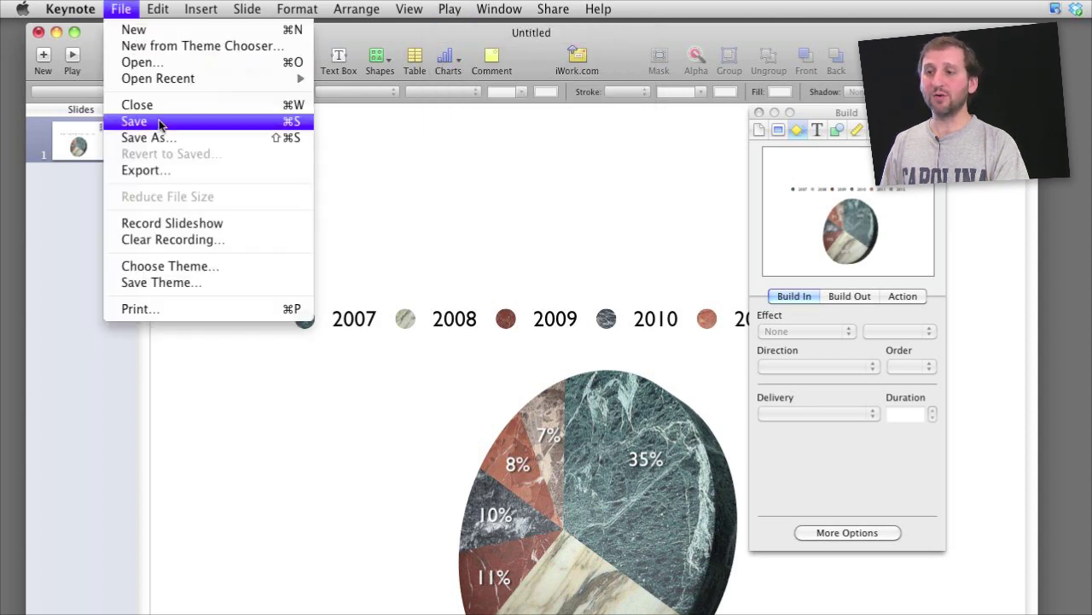
left_click(166, 169)
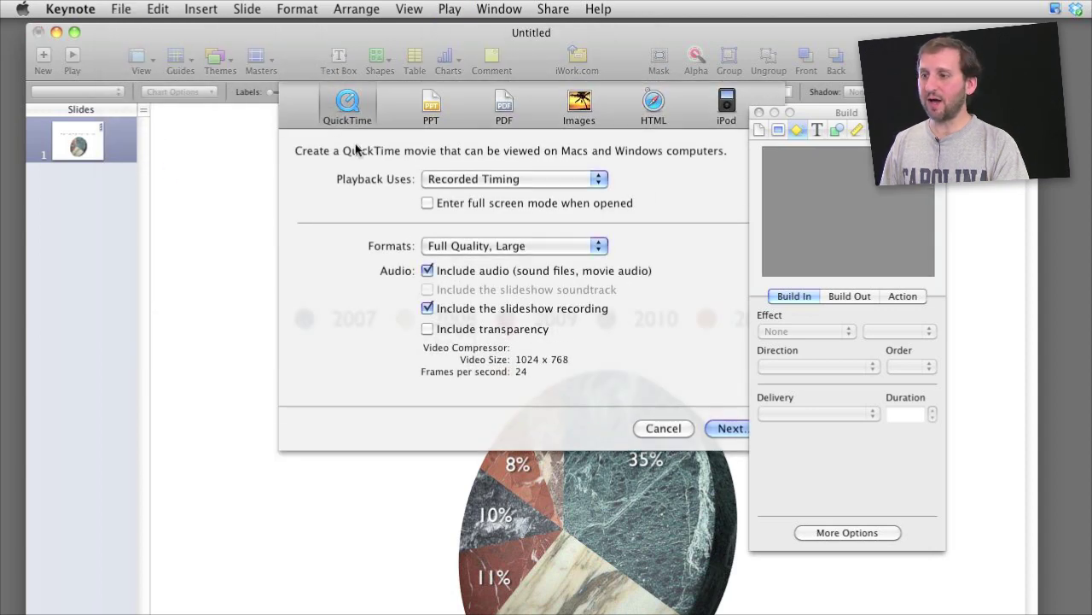
left_click(465, 179)
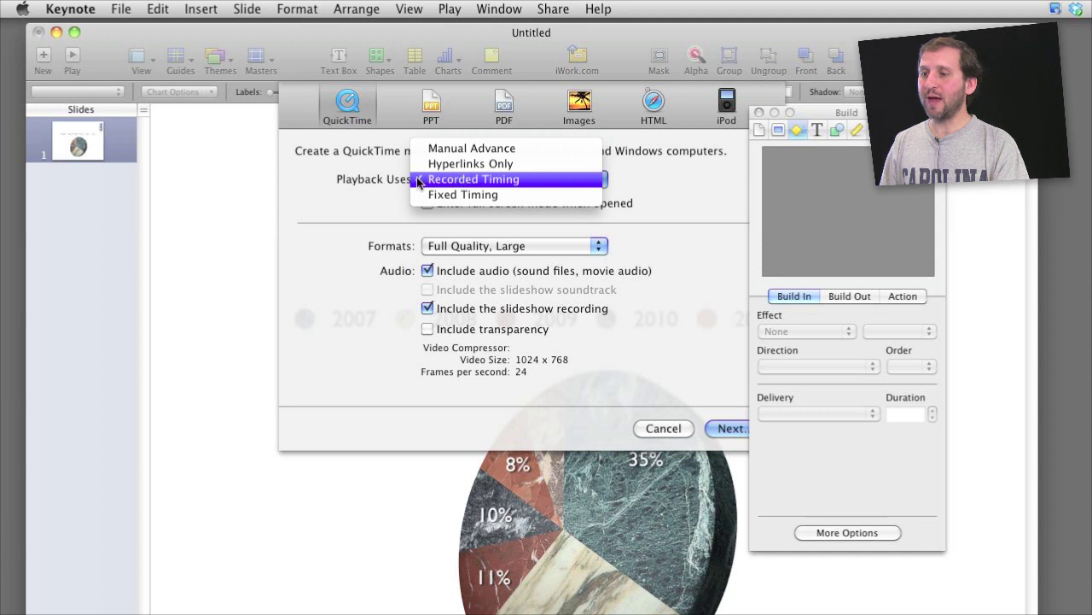
left_click(530, 179)
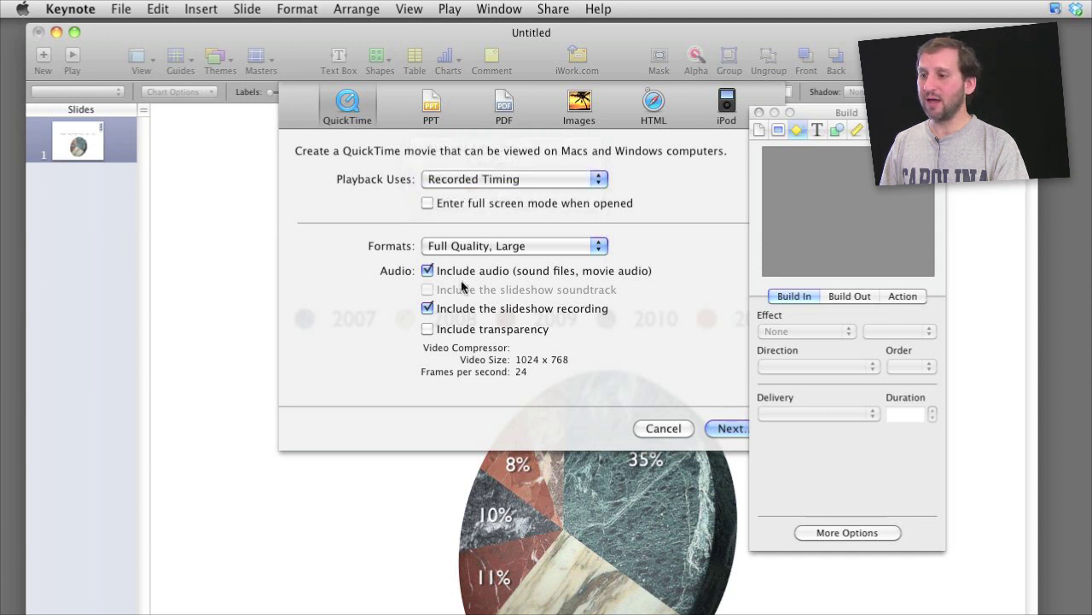